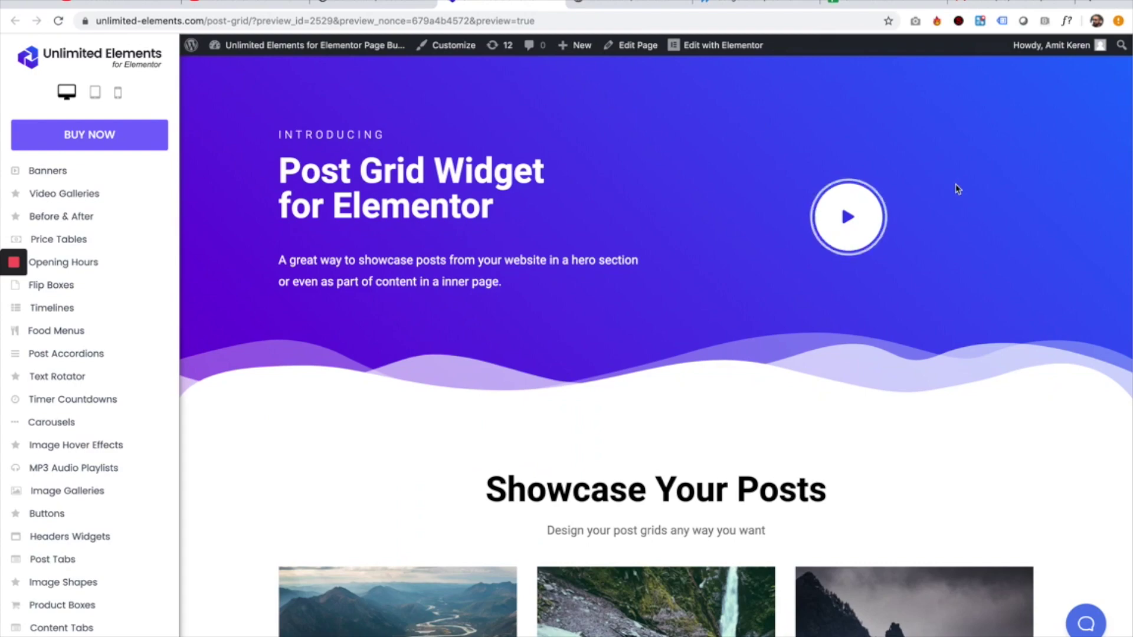
Scroll down the Unlimited Elements Post Grid demo to view its example post cards
{"action": "scroll", "coordinate": [897, 323], "scroll_direction": "down", "scroll_amount": 6}
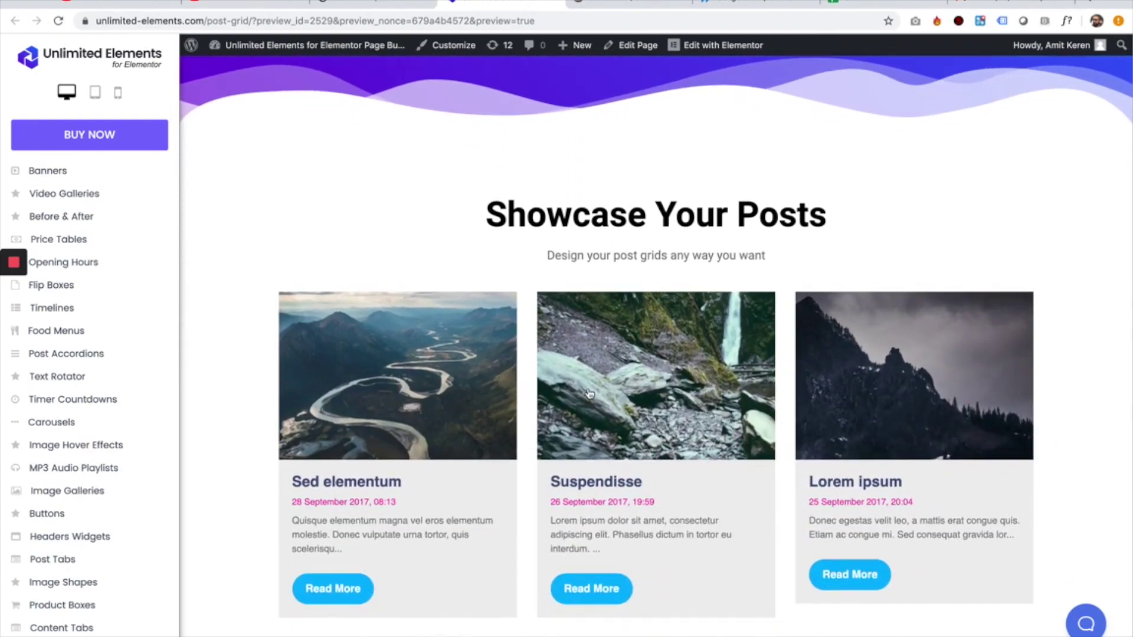
{"action": "scroll", "coordinate": [394, 396], "scroll_direction": "down", "scroll_amount": 12}
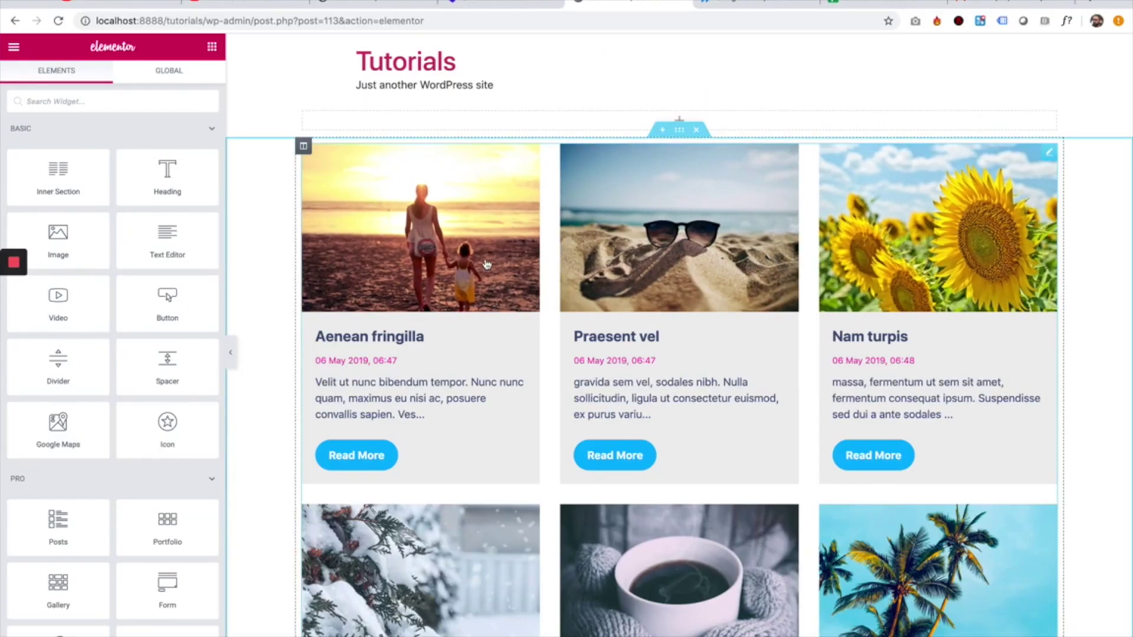
Select the three-column post grid on the Tutorials page to show its Edit Post Grid panel
{"action": "scroll", "coordinate": [486, 264], "scroll_direction": "down", "scroll_amount": 3}
{"action": "scroll", "coordinate": [488, 263], "scroll_direction": "up", "scroll_amount": 3}
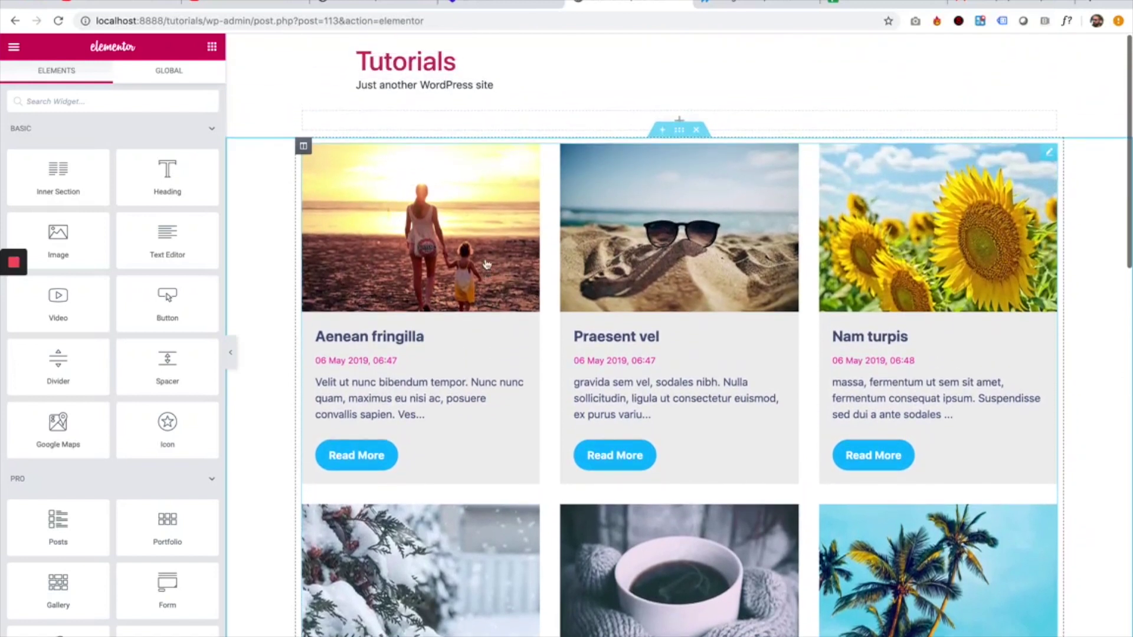
{"action": "left_click", "coordinate": [516, 219]}
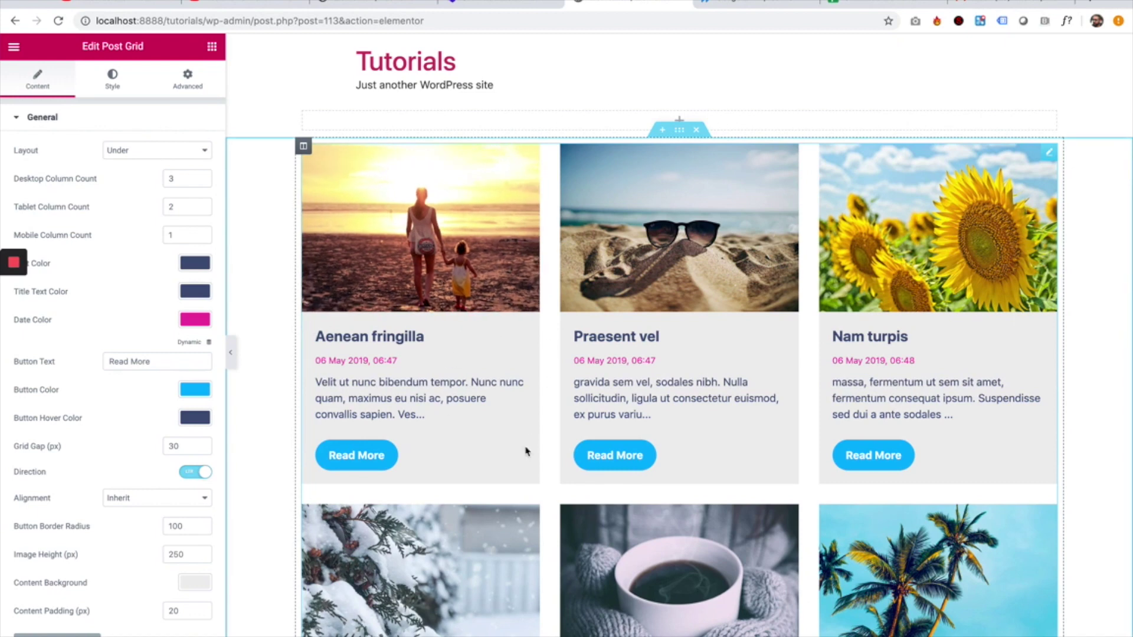
Switch the post grid layout to Overlay and look over the result
{"action": "left_click", "coordinate": [156, 156]}
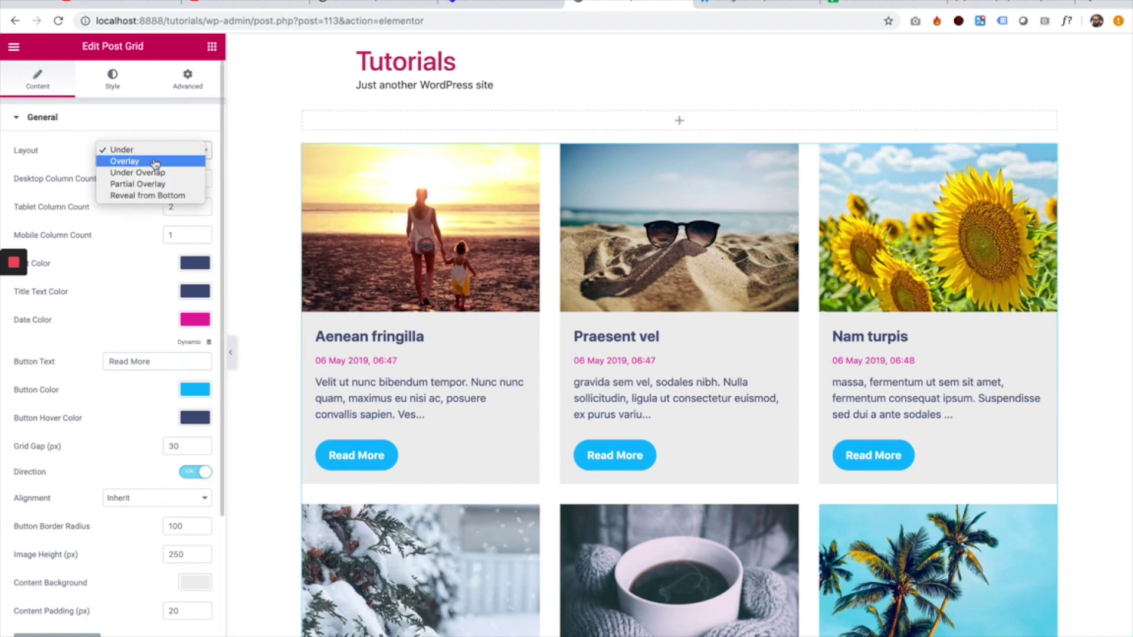
{"action": "left_click", "coordinate": [155, 163]}
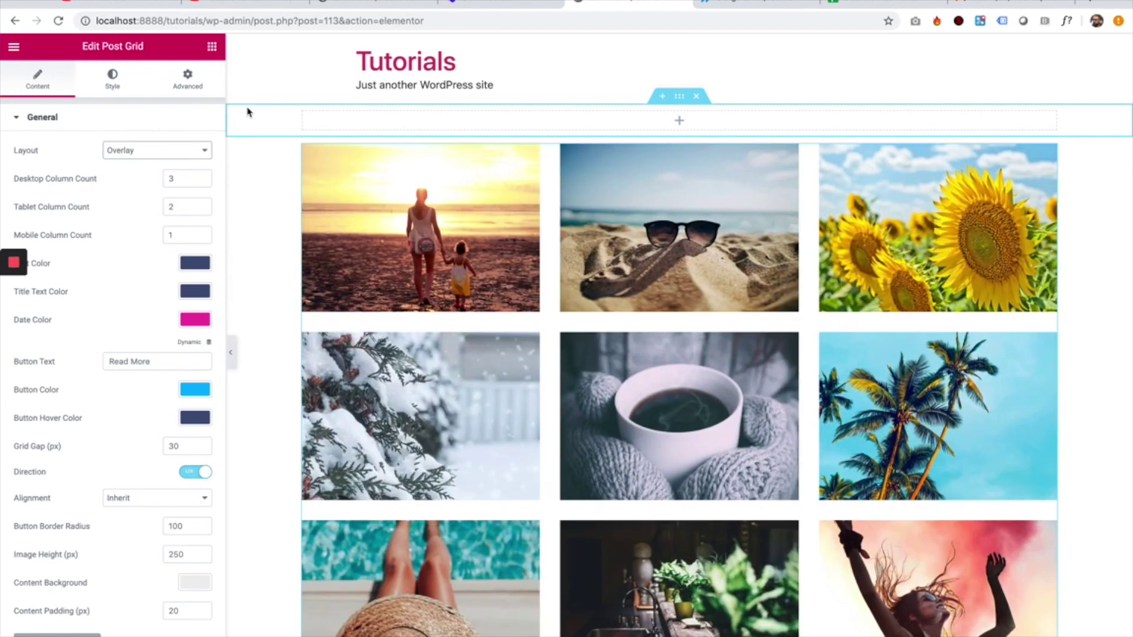
{"action": "mouse_move", "coordinate": [378, 206]}
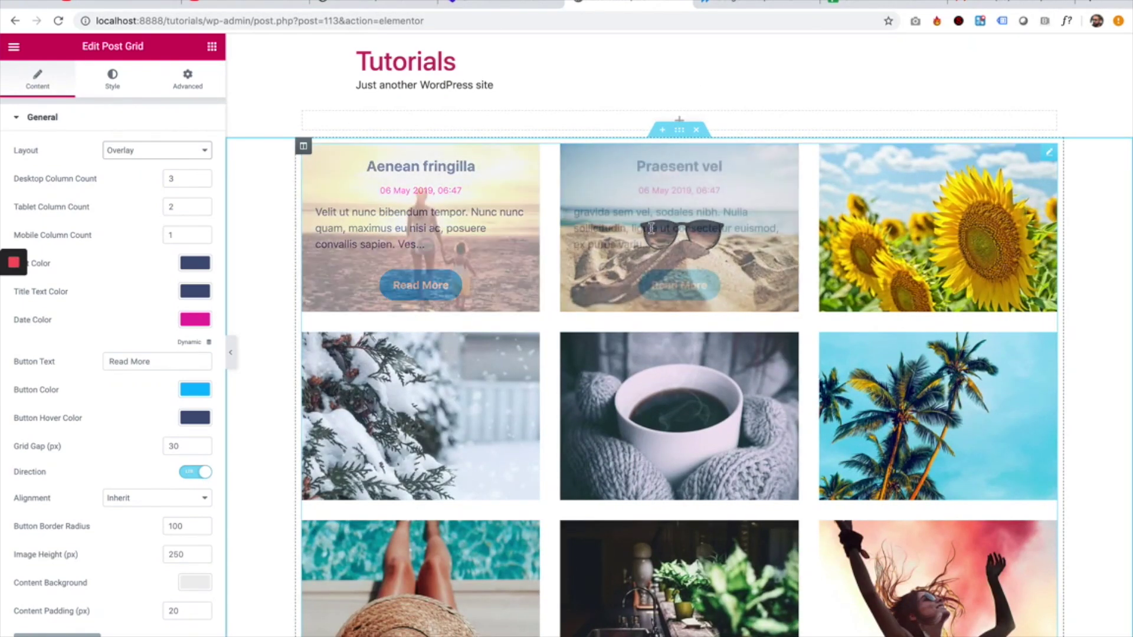
{"action": "mouse_move", "coordinate": [385, 394]}
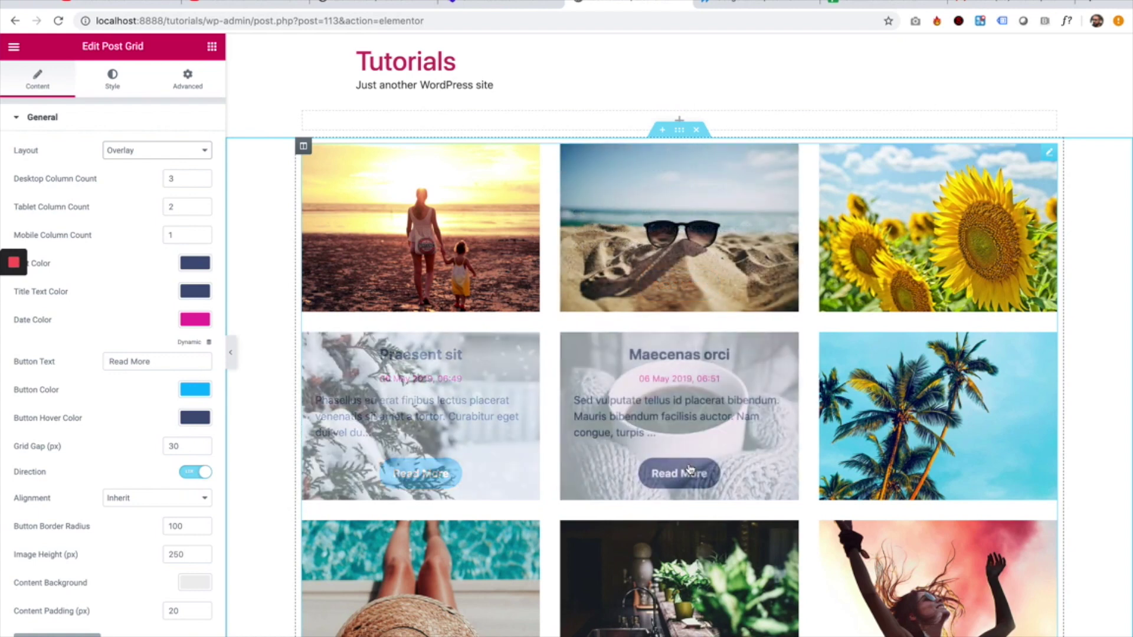
Try the Under Overlap layout, then settle on Partial Overlay
{"action": "left_click", "coordinate": [174, 150]}
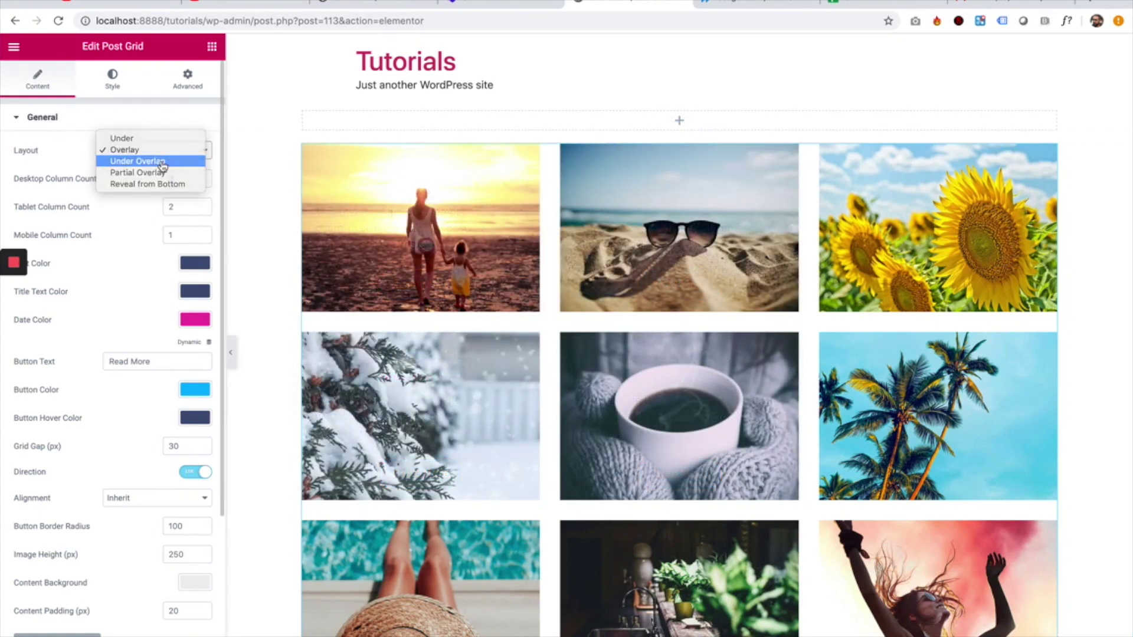
{"action": "left_click", "coordinate": [163, 161]}
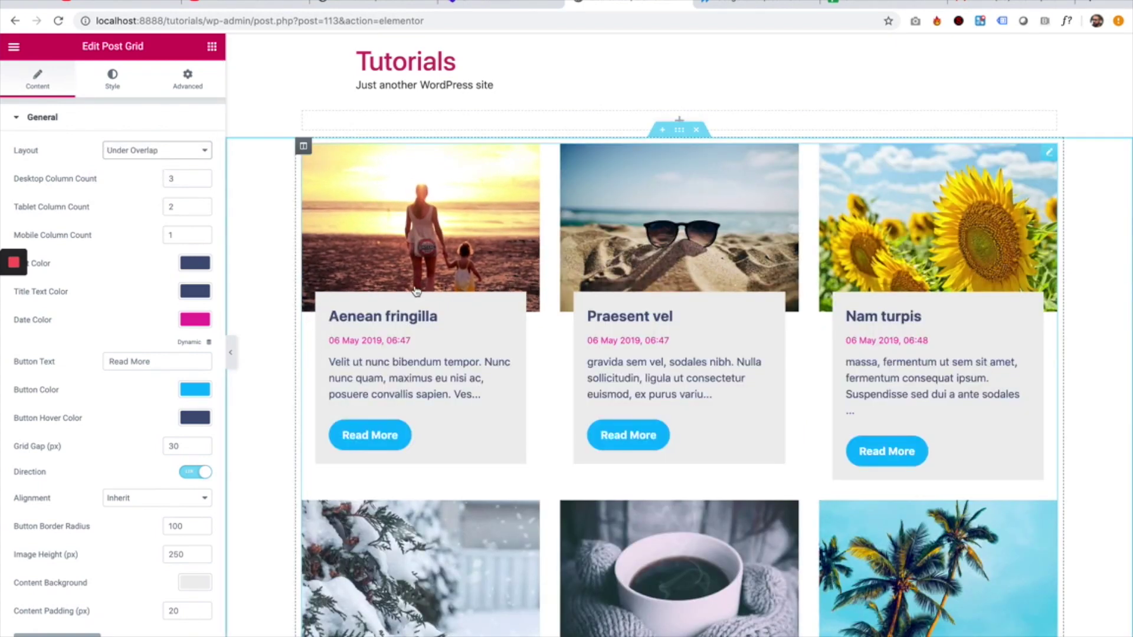
{"action": "left_click", "coordinate": [157, 151]}
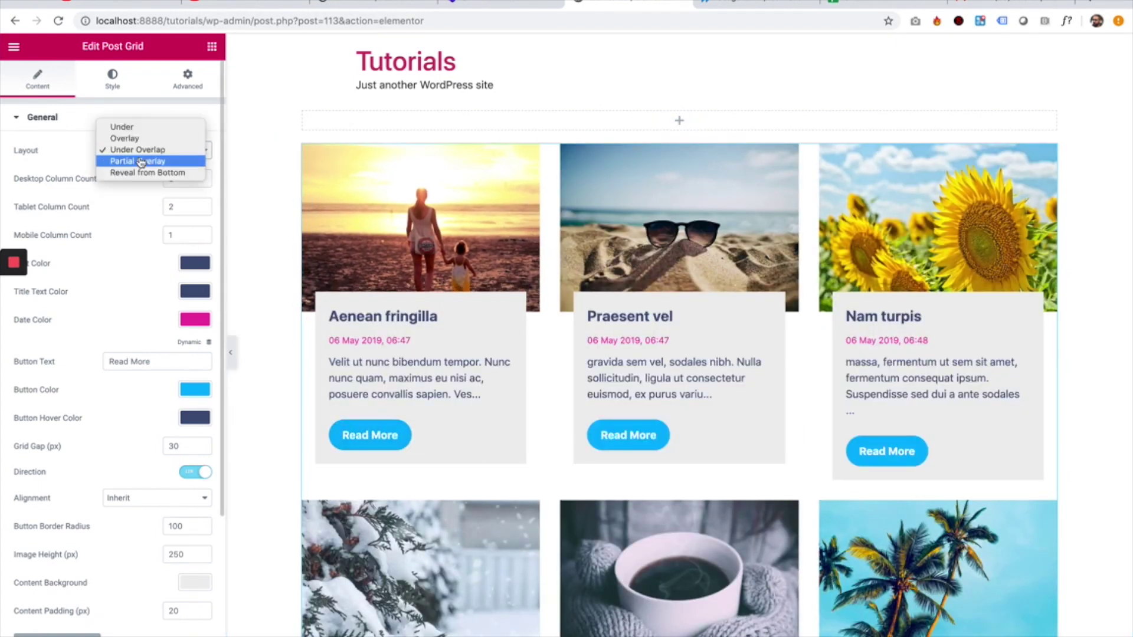
{"action": "left_click", "coordinate": [188, 162]}
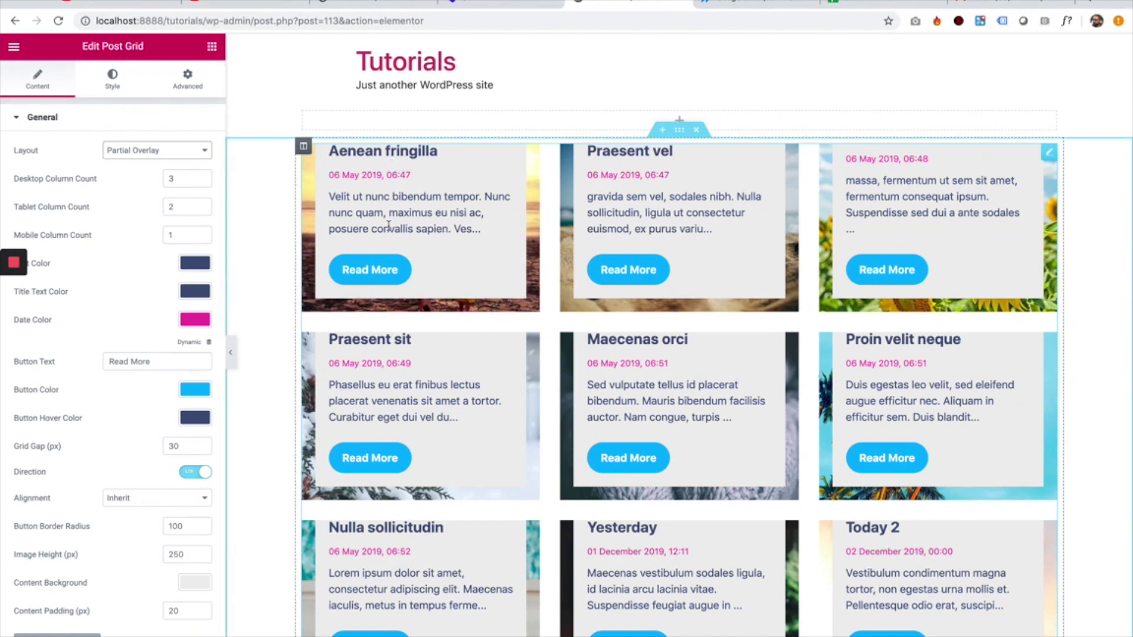
{"action": "scroll", "coordinate": [129, 395], "scroll_direction": "down", "scroll_amount": 1}
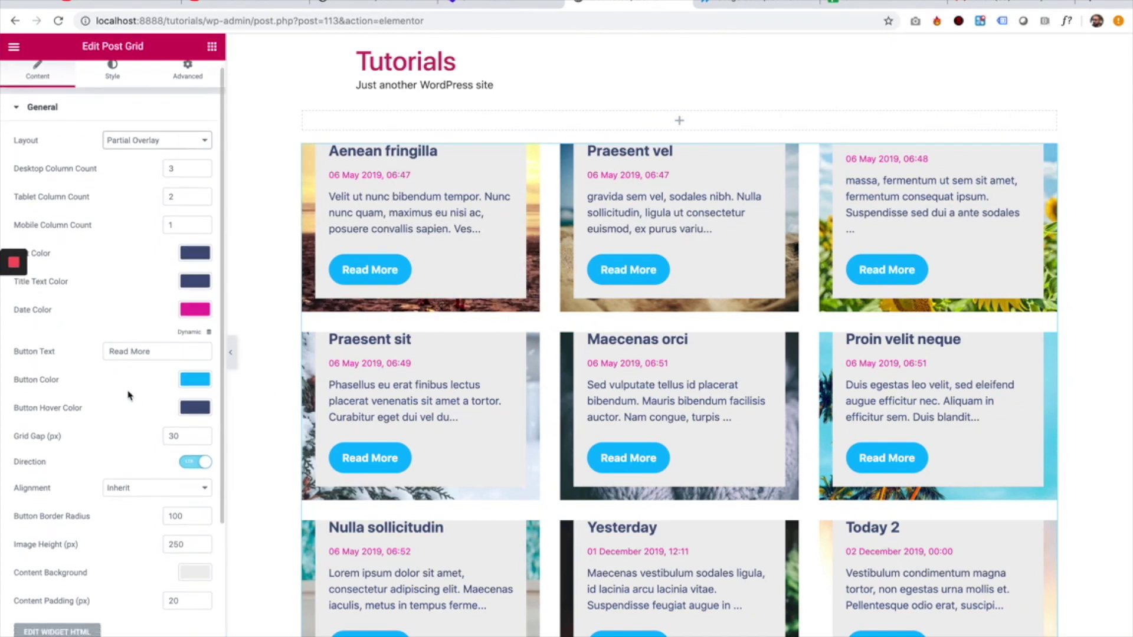
Set Image Height to 450 px and choose the Reveal from Bottom layout
{"action": "scroll", "coordinate": [130, 395], "scroll_direction": "down", "scroll_amount": 1}
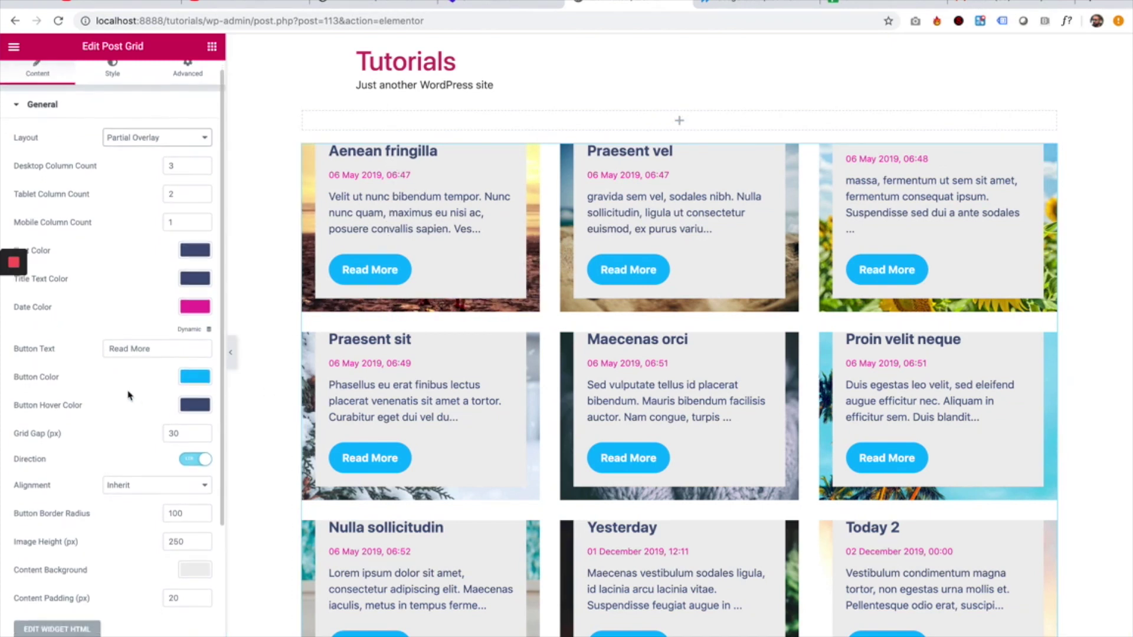
{"action": "left_click", "coordinate": [172, 543]}
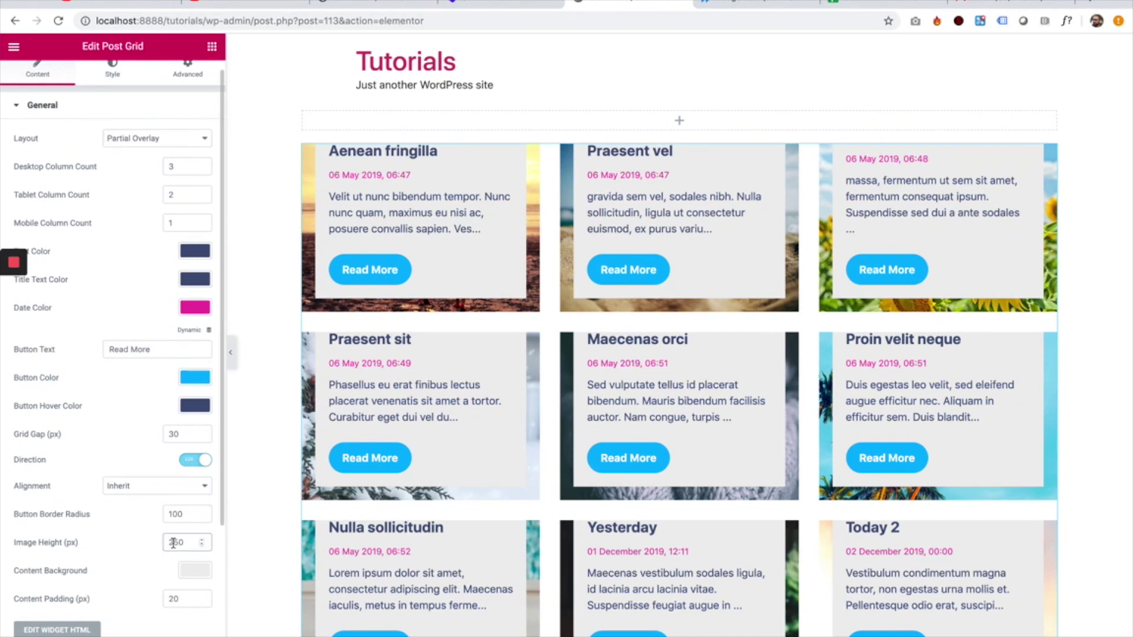
{"action": "type", "text": "4"}
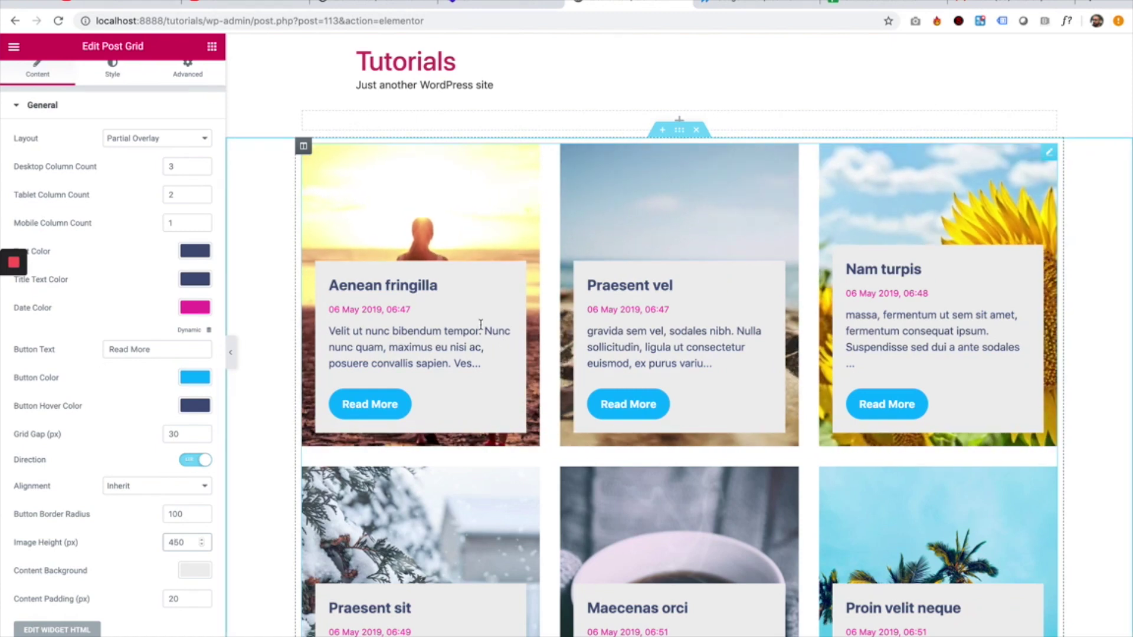
{"action": "left_click", "coordinate": [129, 141]}
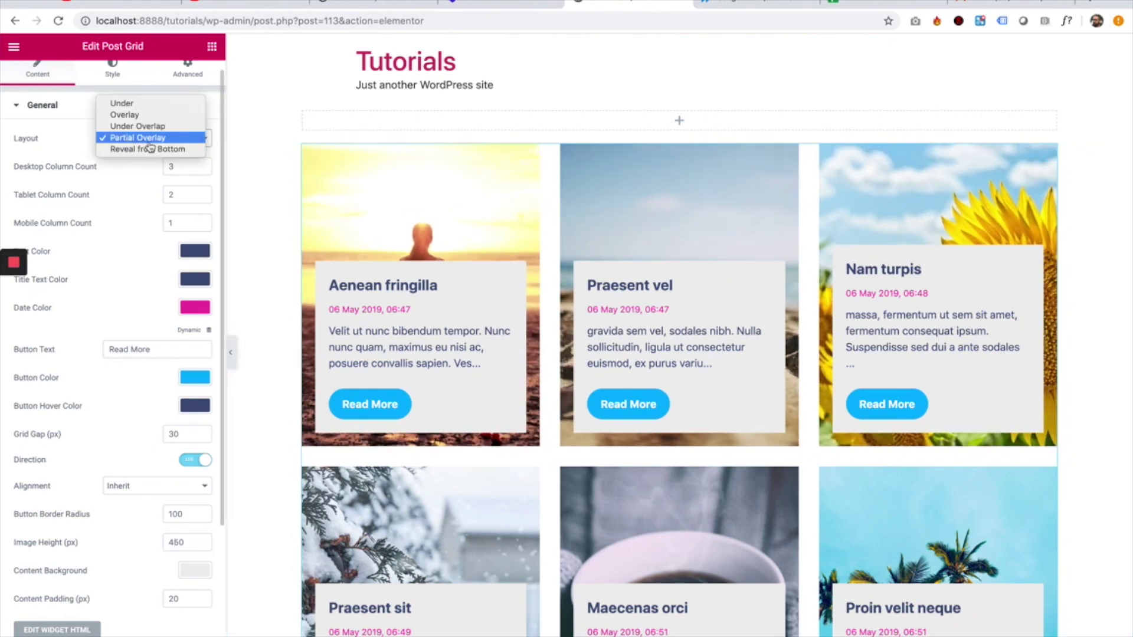
{"action": "left_click", "coordinate": [152, 149]}
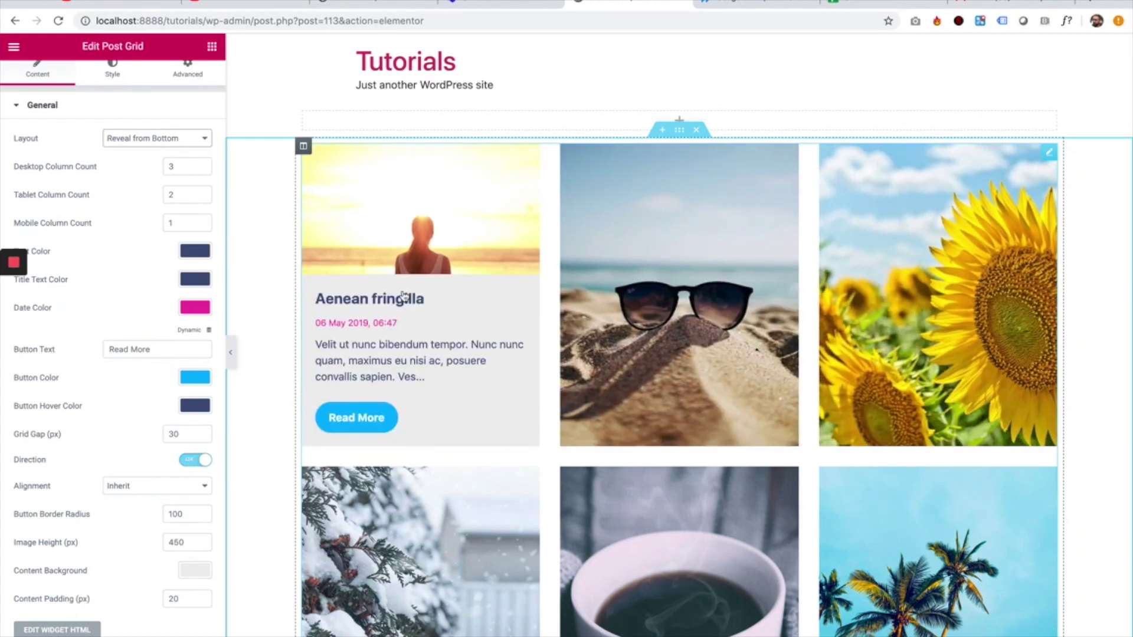
Set Desktop Column Count to 2 and preview a post card's hover reveal
{"action": "double_click", "coordinate": [187, 161]}
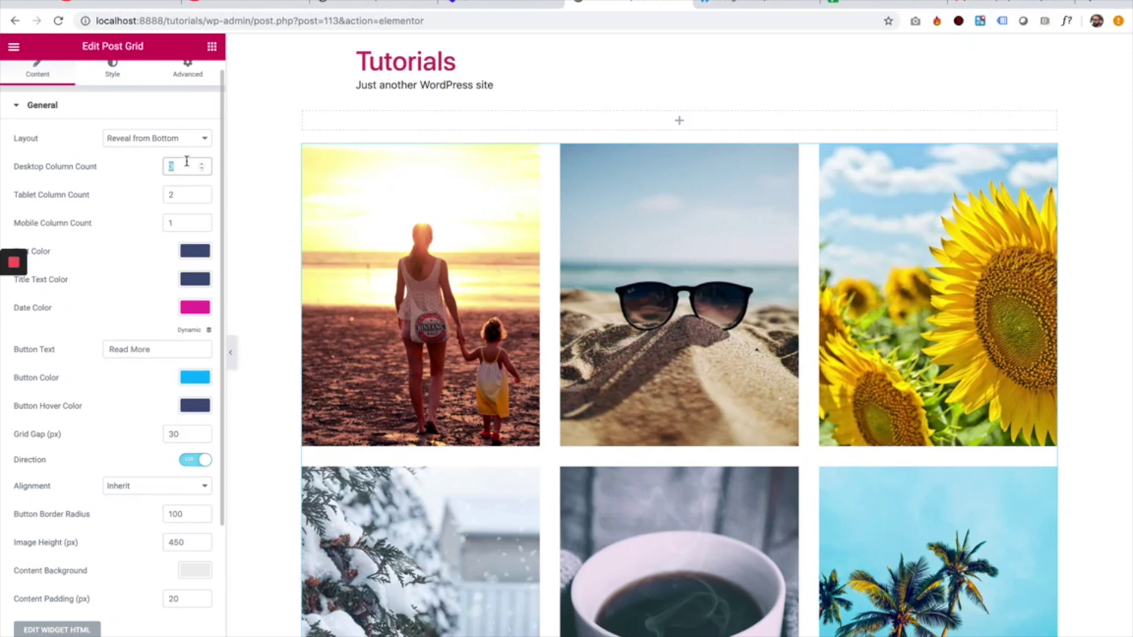
{"action": "type", "text": "4"}
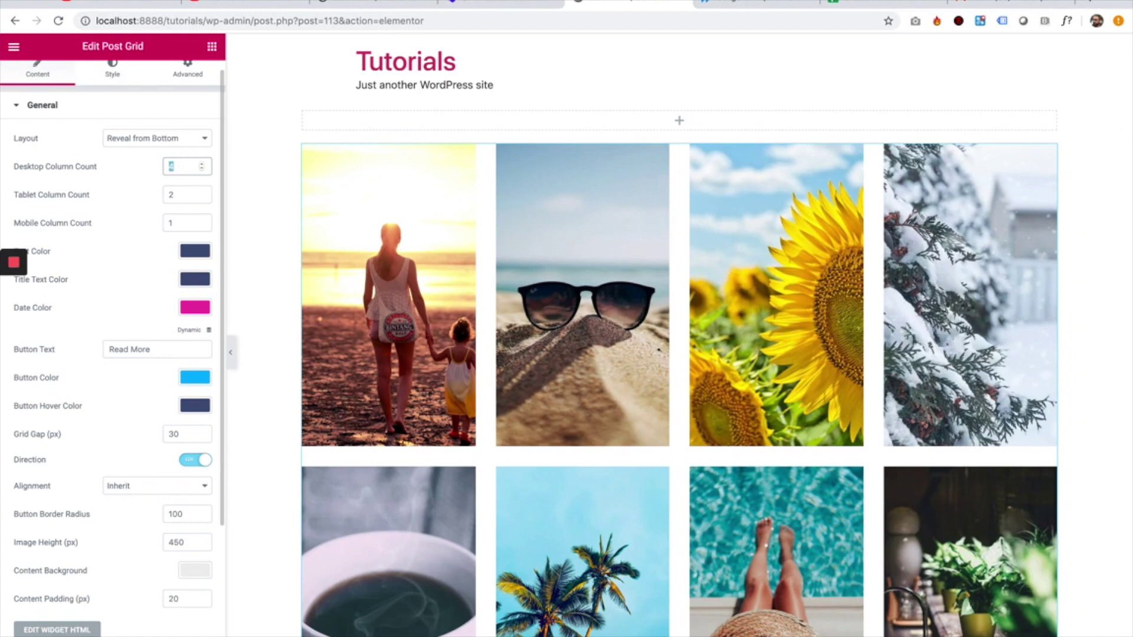
{"action": "type", "text": "2"}
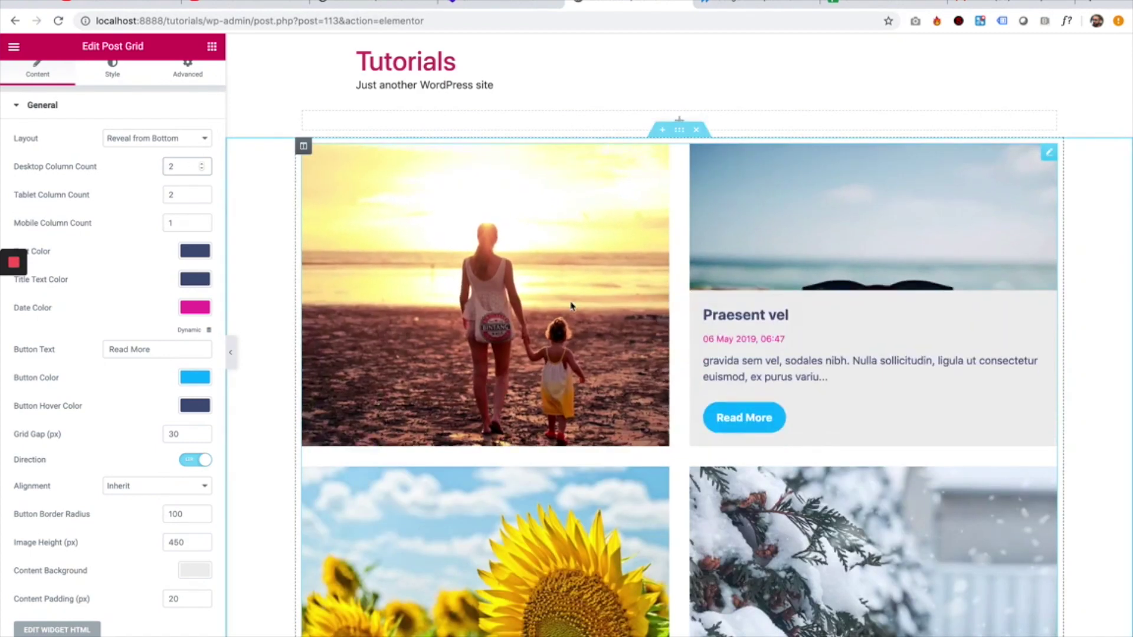
{"action": "scroll", "coordinate": [105, 218], "scroll_direction": "down", "scroll_amount": 1}
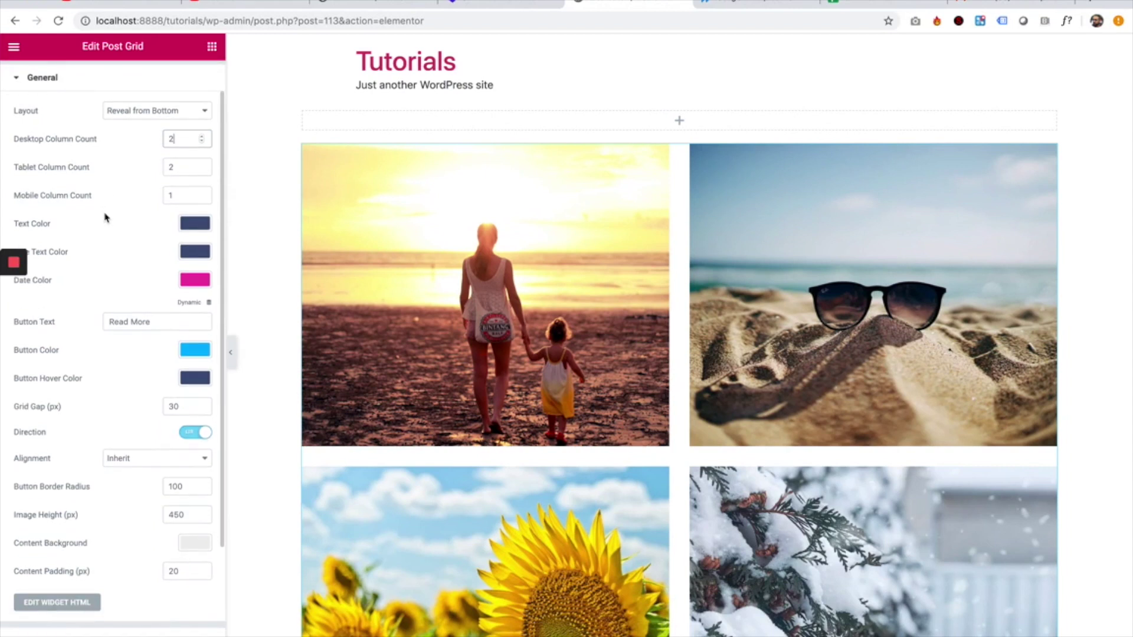
{"action": "scroll", "coordinate": [105, 219], "scroll_direction": "down", "scroll_amount": 2}
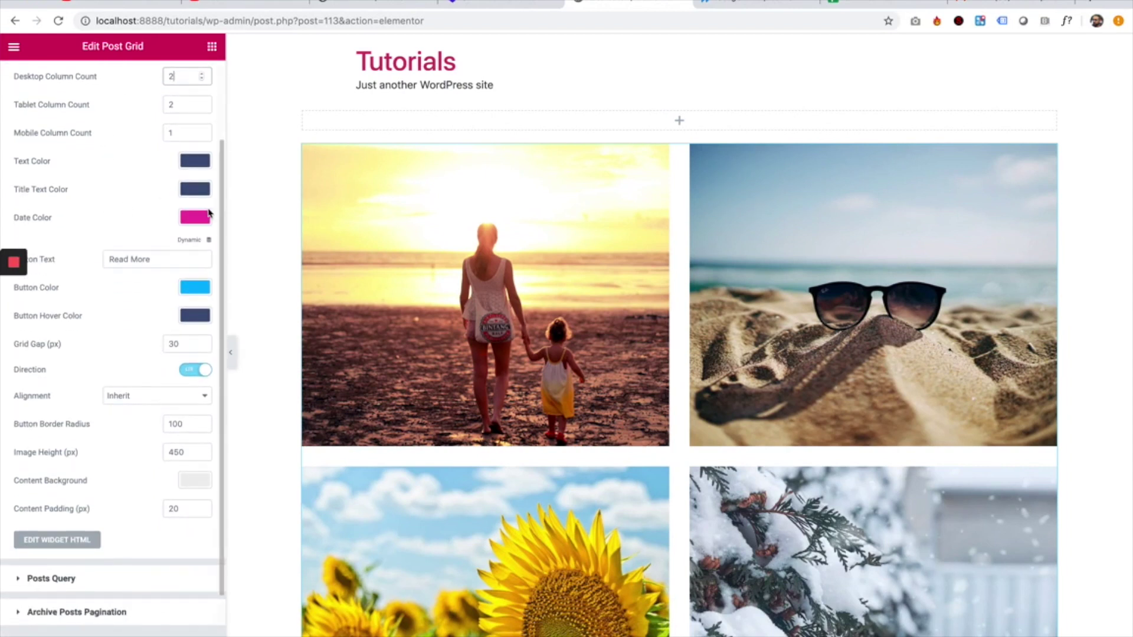
{"action": "mouse_move", "coordinate": [409, 315]}
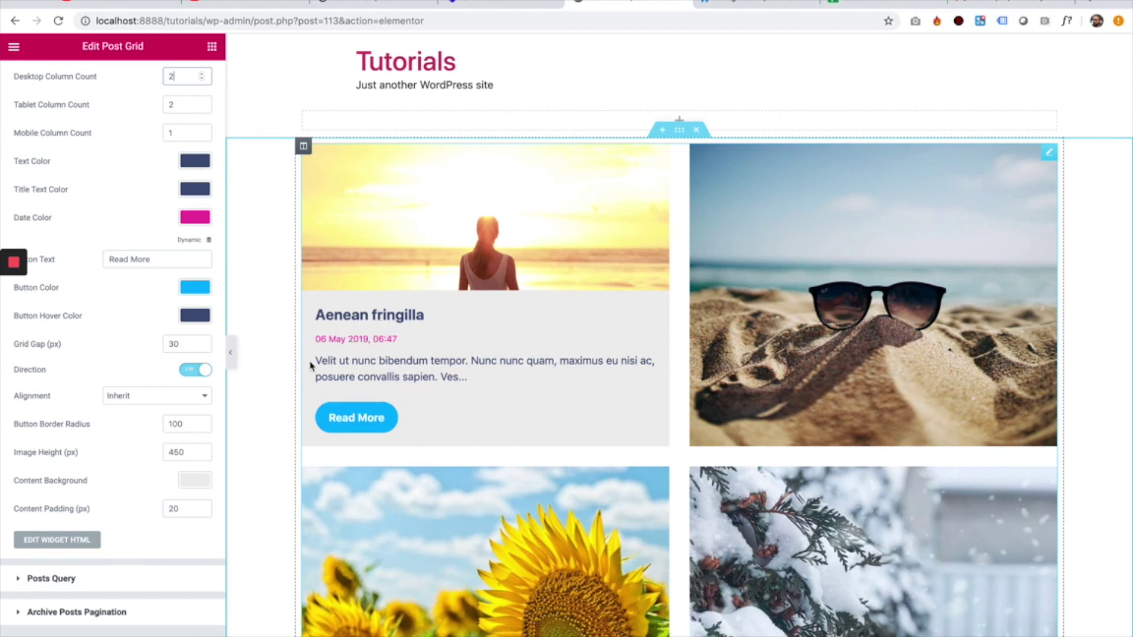
{"action": "scroll", "coordinate": [190, 273], "scroll_direction": "down", "scroll_amount": 1}
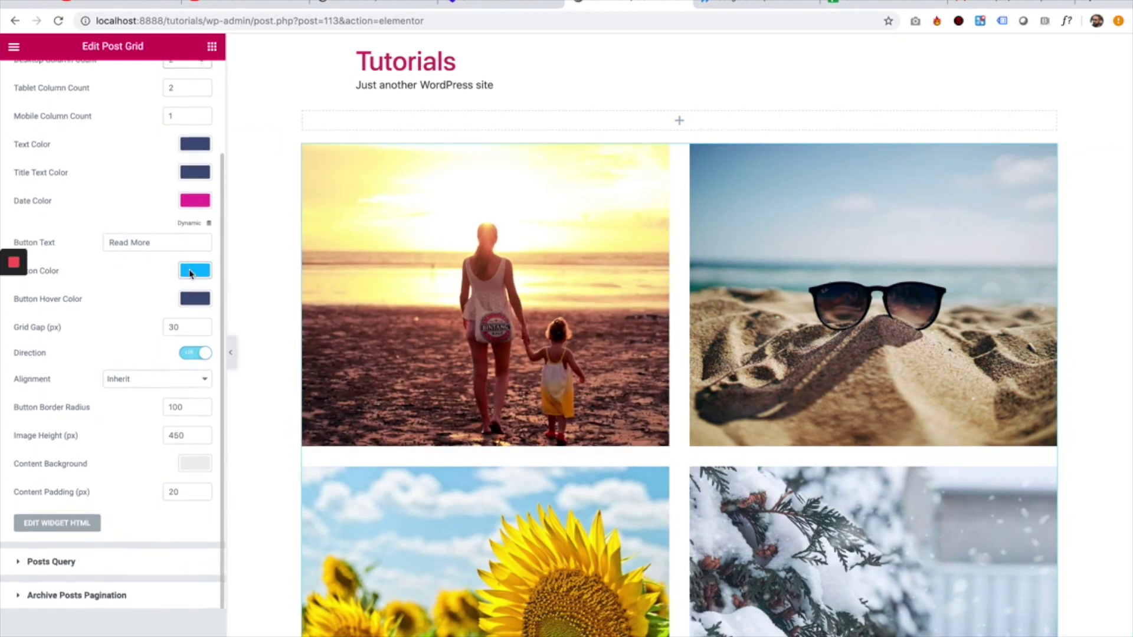
Replace the Button Text 'Read More' with 'Learn More...'
{"action": "triple_click", "coordinate": [166, 223]}
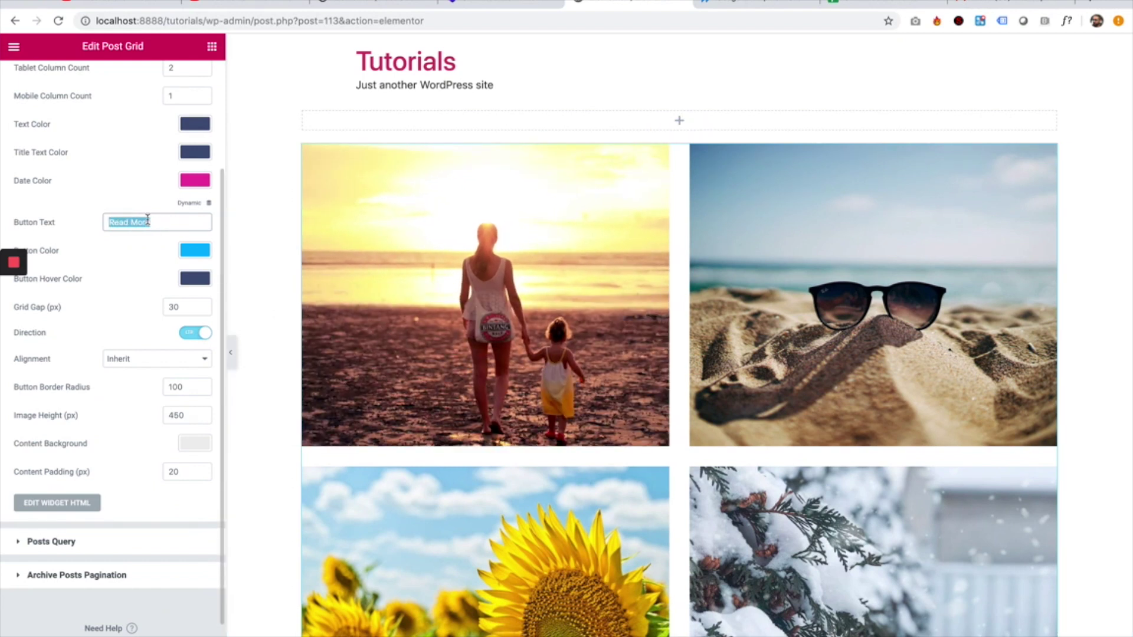
{"action": "type", "text": "Learn"}
{"action": "scroll", "coordinate": [112, 257], "scroll_direction": "down", "scroll_amount": 1}
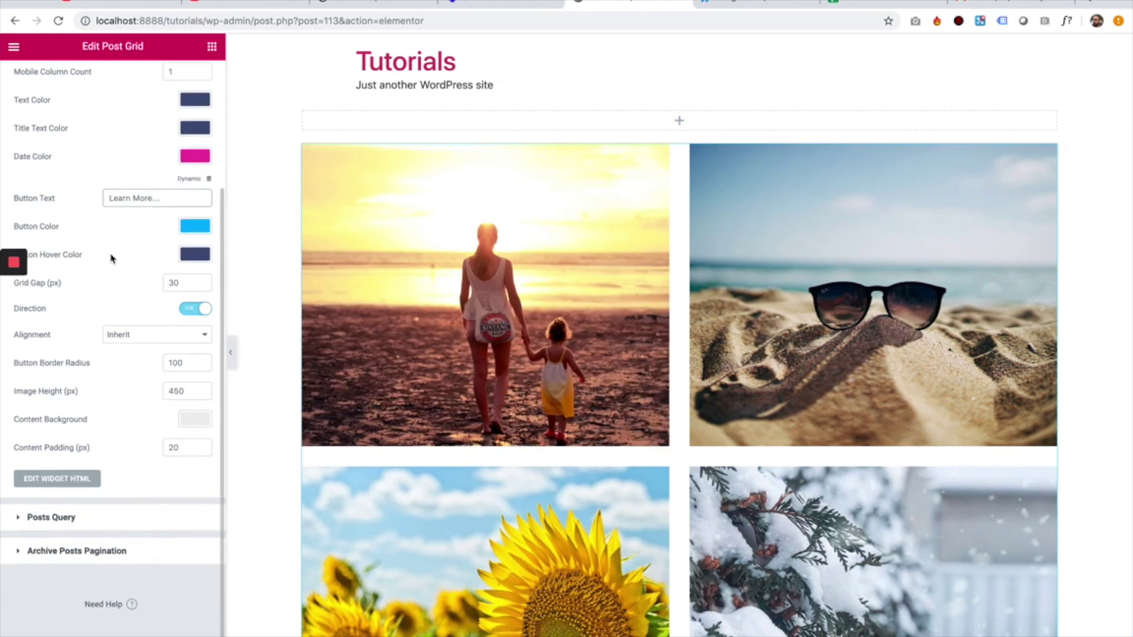
{"action": "left_click", "coordinate": [179, 284]}
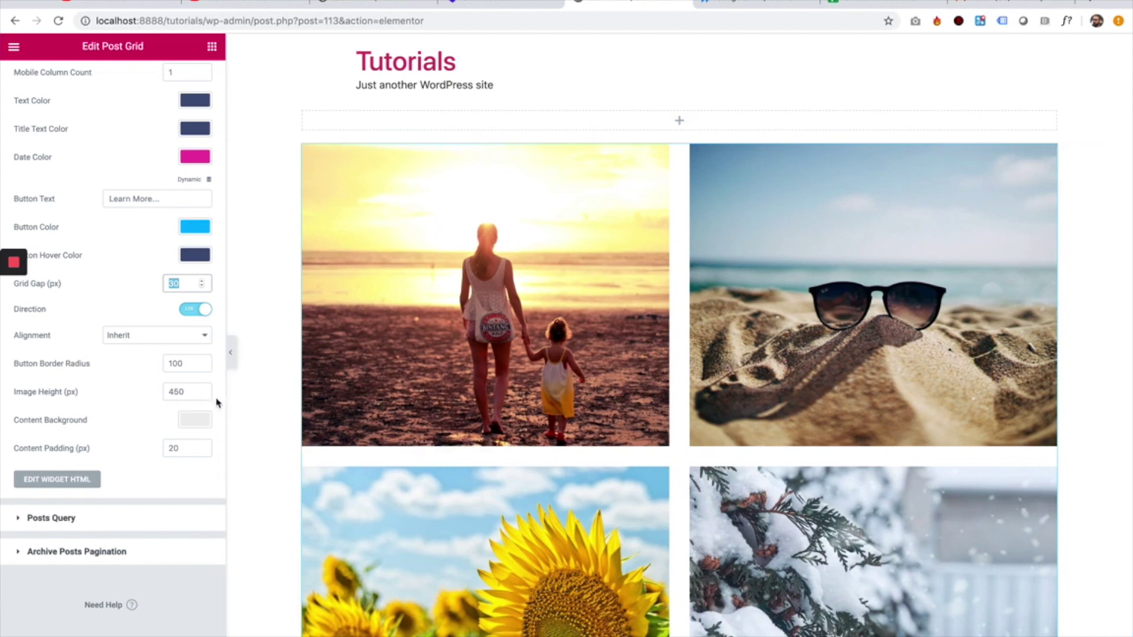
Set Grid Gap to 0 and toggle the post Direction off and back on
{"action": "left_click", "coordinate": [184, 284]}
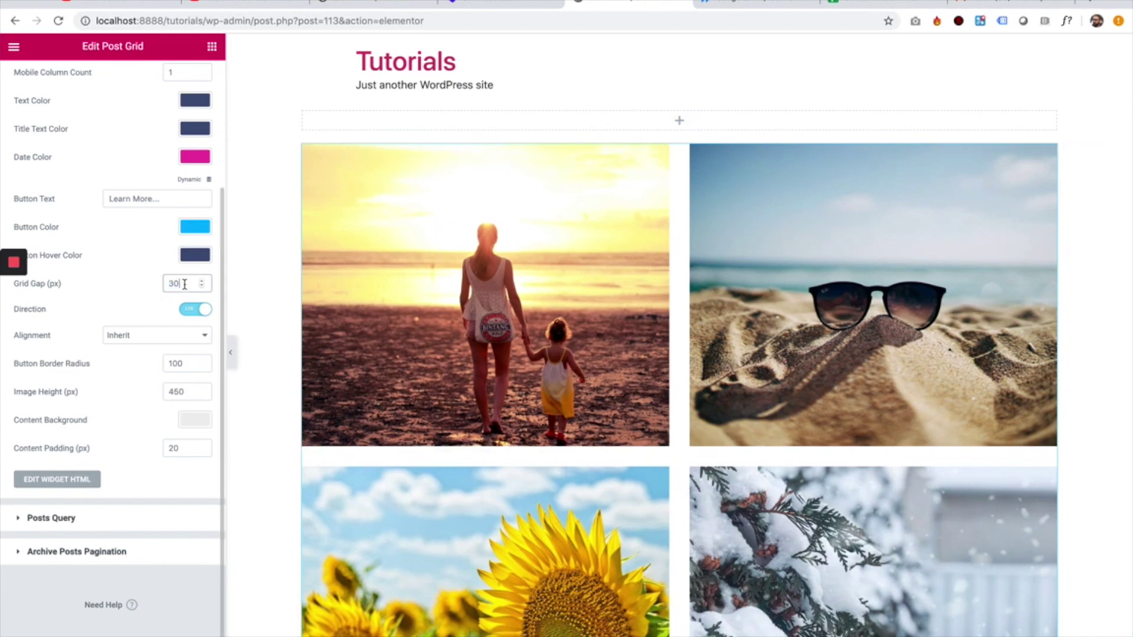
{"action": "type", "text": "0"}
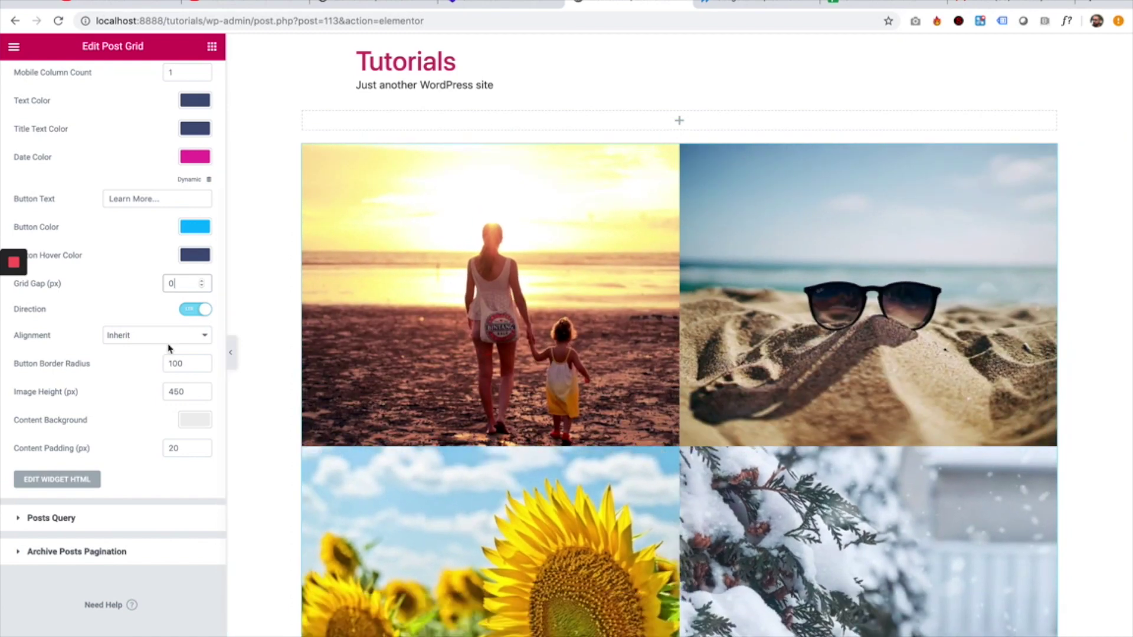
{"action": "left_click", "coordinate": [119, 309]}
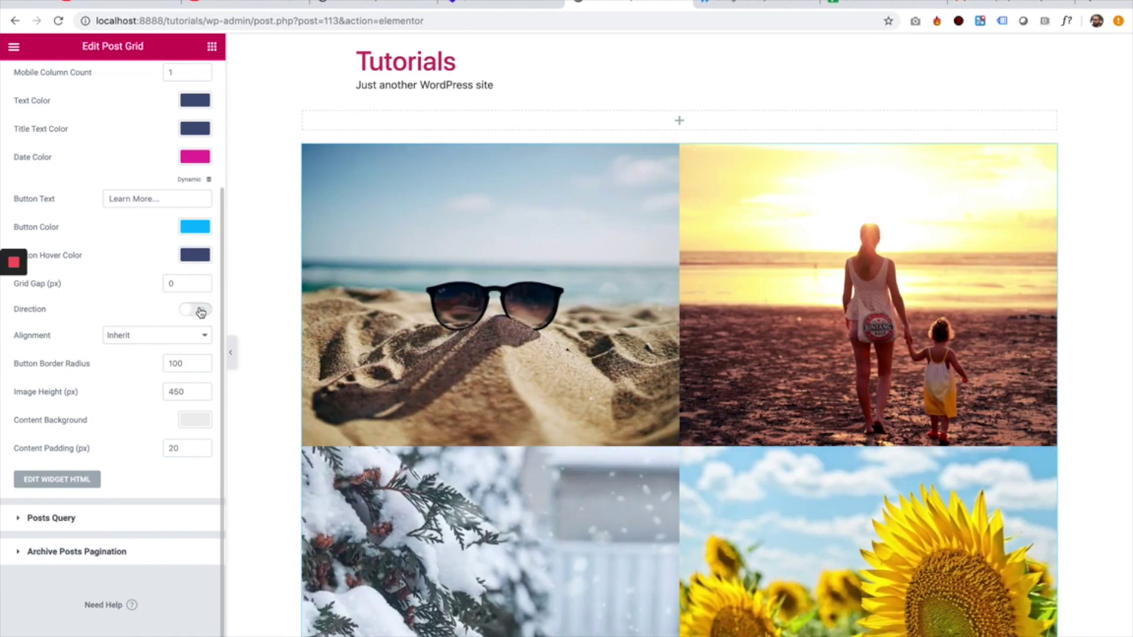
{"action": "left_click", "coordinate": [201, 311]}
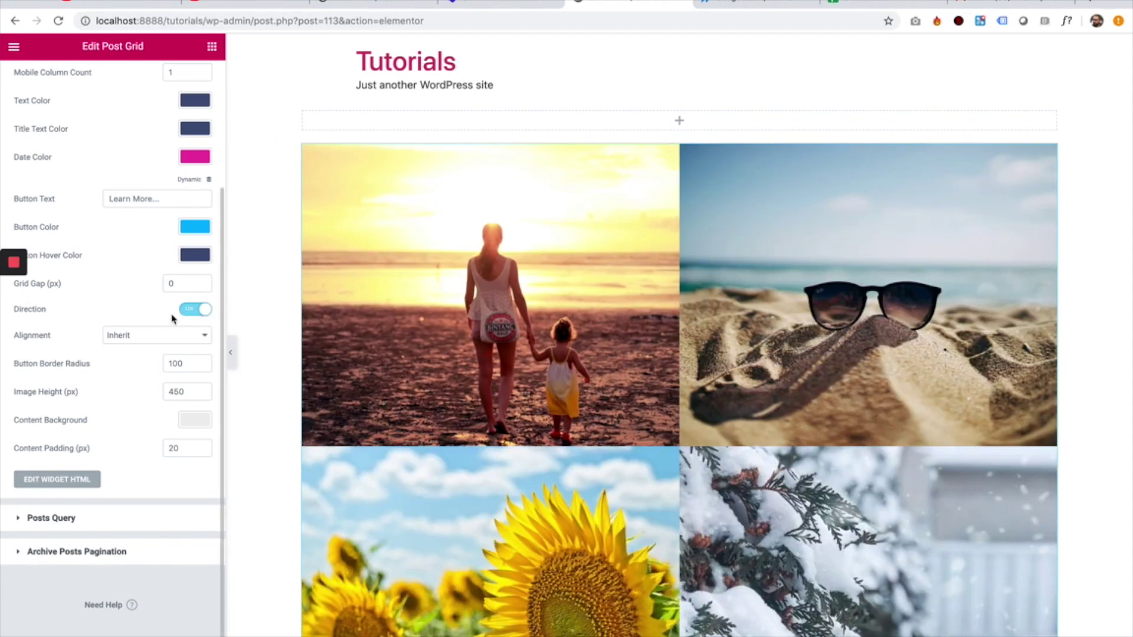
Left-align each card's content after trying Center, and set Button Border Radius to 0
{"action": "left_click", "coordinate": [125, 343]}
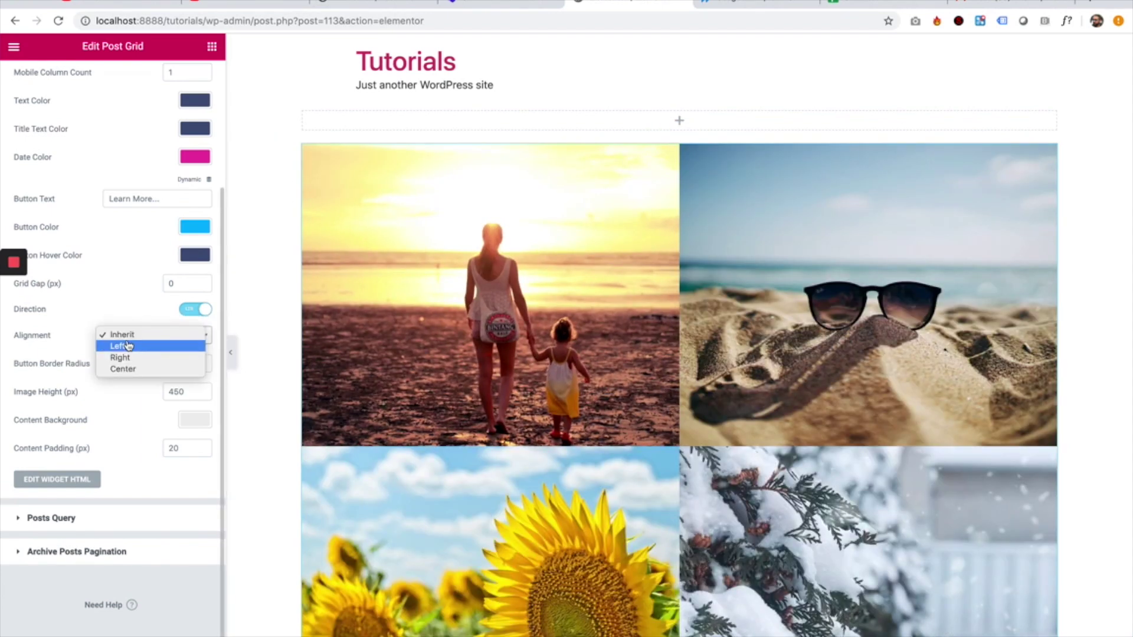
{"action": "left_click", "coordinate": [144, 370]}
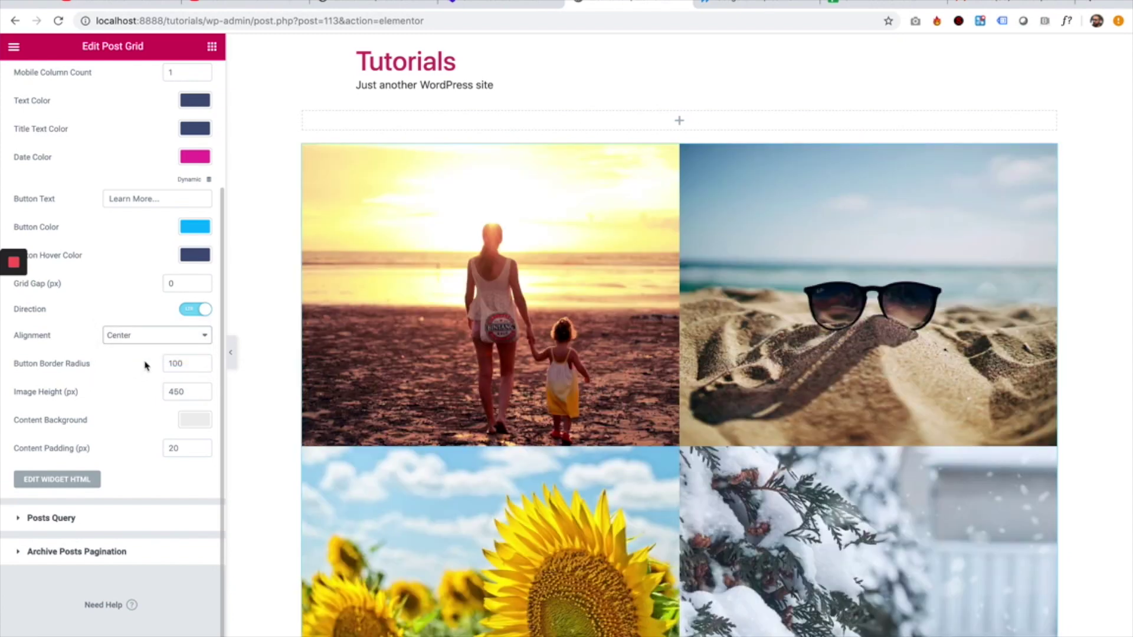
{"action": "mouse_move", "coordinate": [531, 313]}
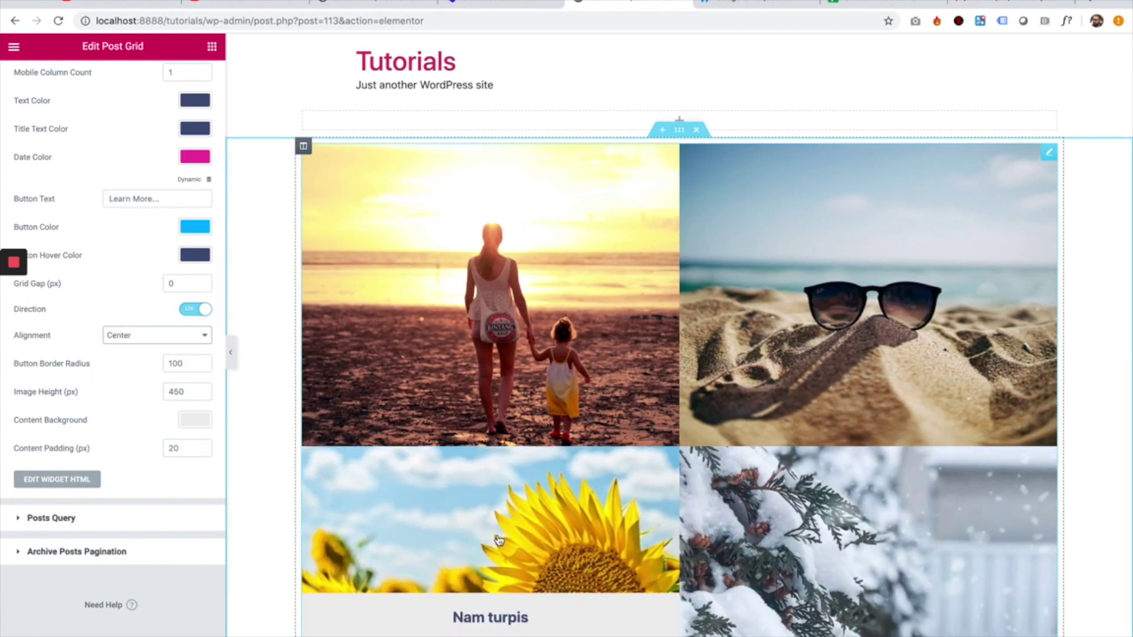
{"action": "left_click", "coordinate": [171, 335]}
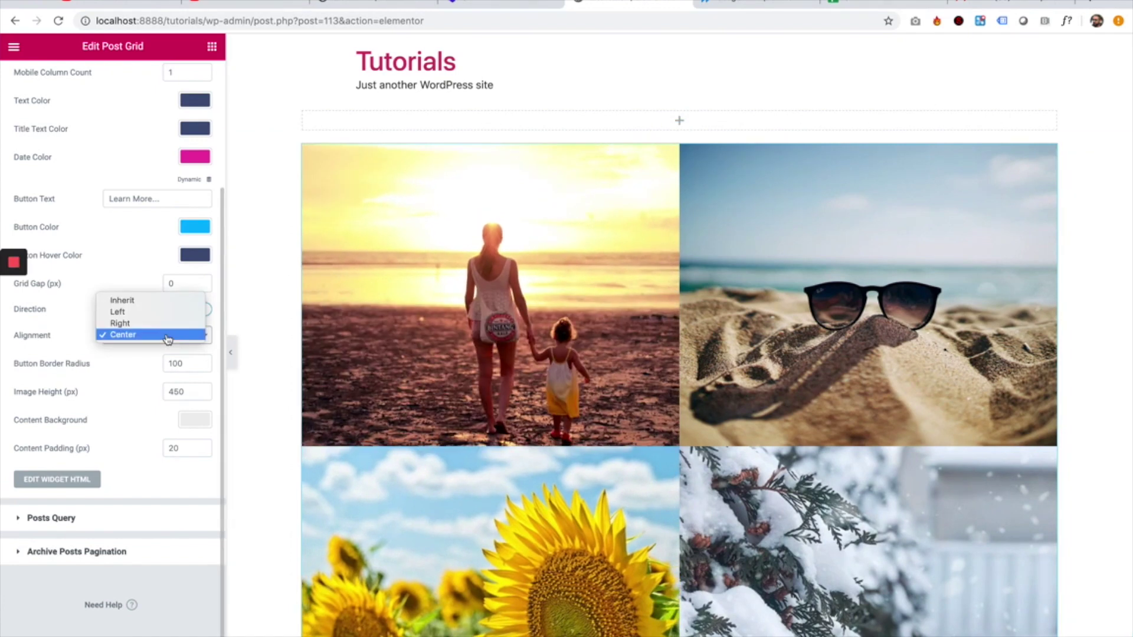
{"action": "left_click", "coordinate": [140, 313]}
{"action": "mouse_move", "coordinate": [321, 293]}
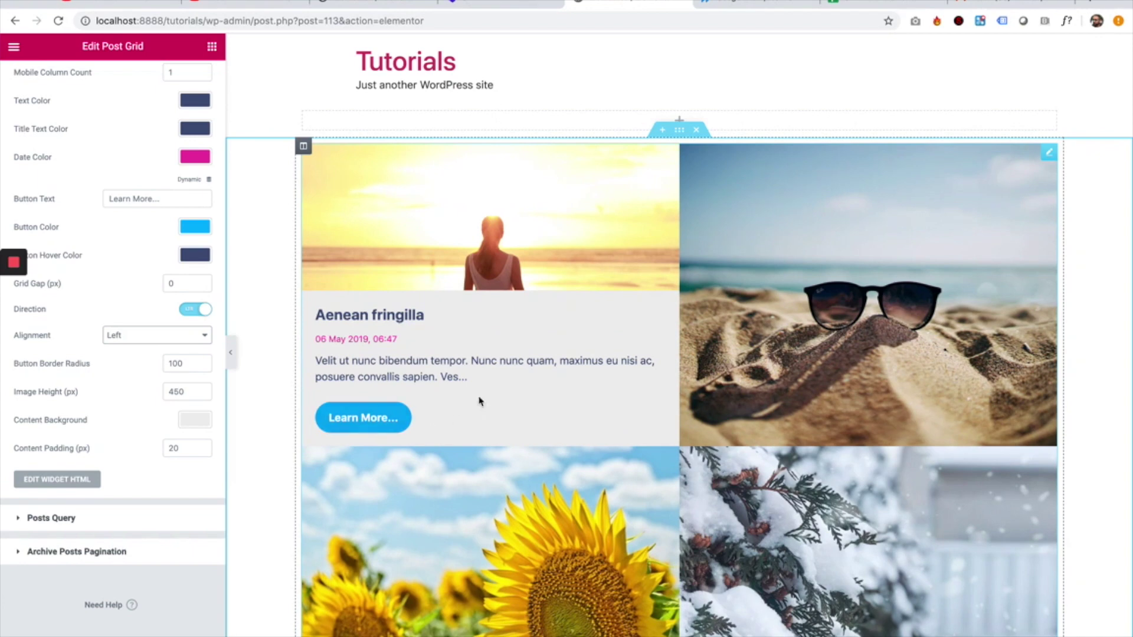
{"action": "left_click", "coordinate": [189, 369]}
{"action": "type", "text": "0"}
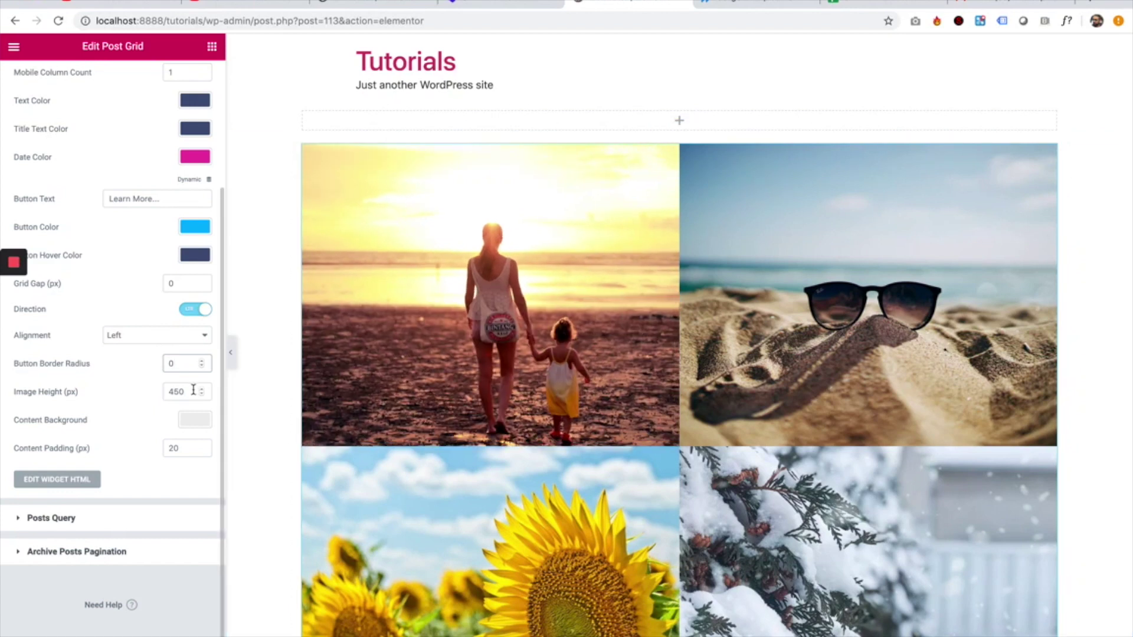
Switch the grid layout to Under so text and buttons sit below the images
{"action": "left_click", "coordinate": [193, 391]}
{"action": "double_click", "coordinate": [192, 390]}
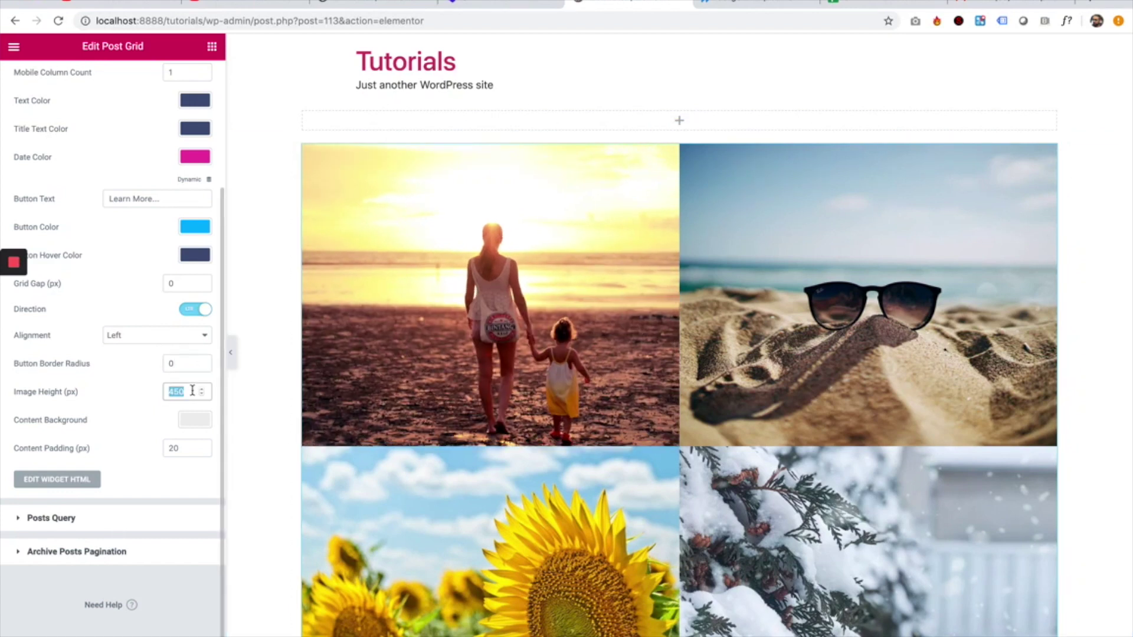
{"action": "scroll", "coordinate": [192, 390], "scroll_direction": "up", "scroll_amount": 5}
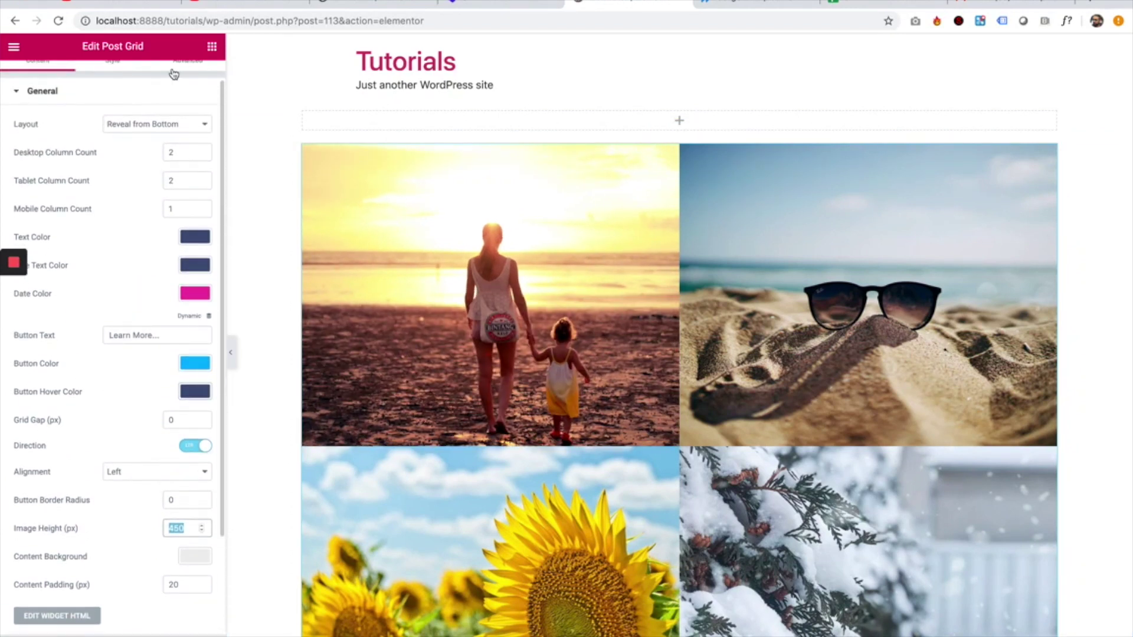
{"action": "left_click", "coordinate": [145, 124]}
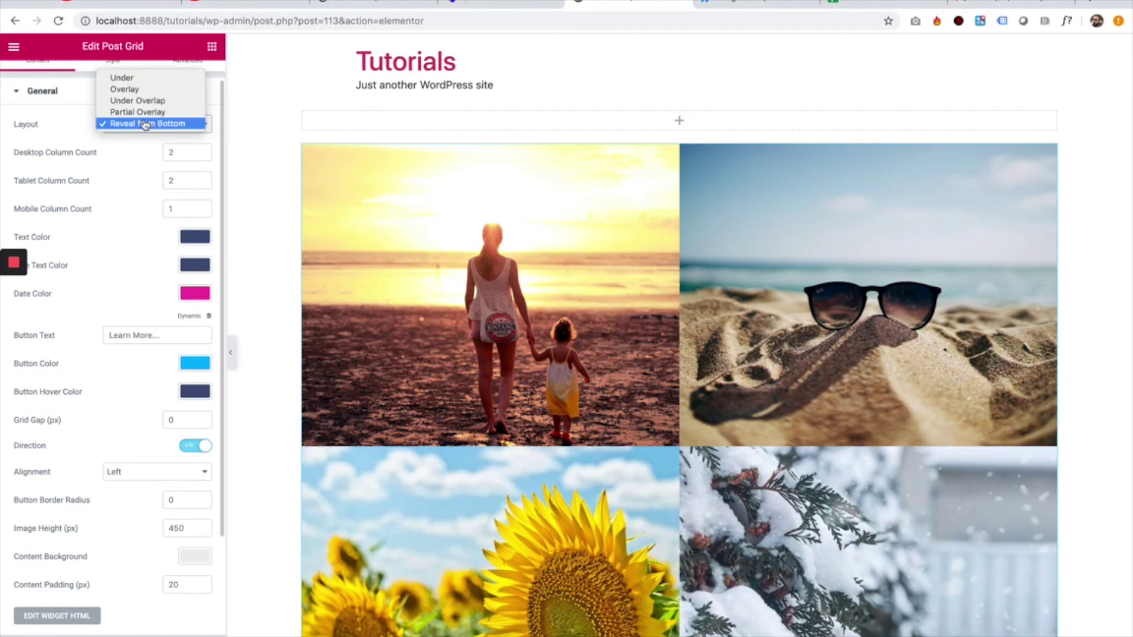
{"action": "left_click", "coordinate": [122, 77]}
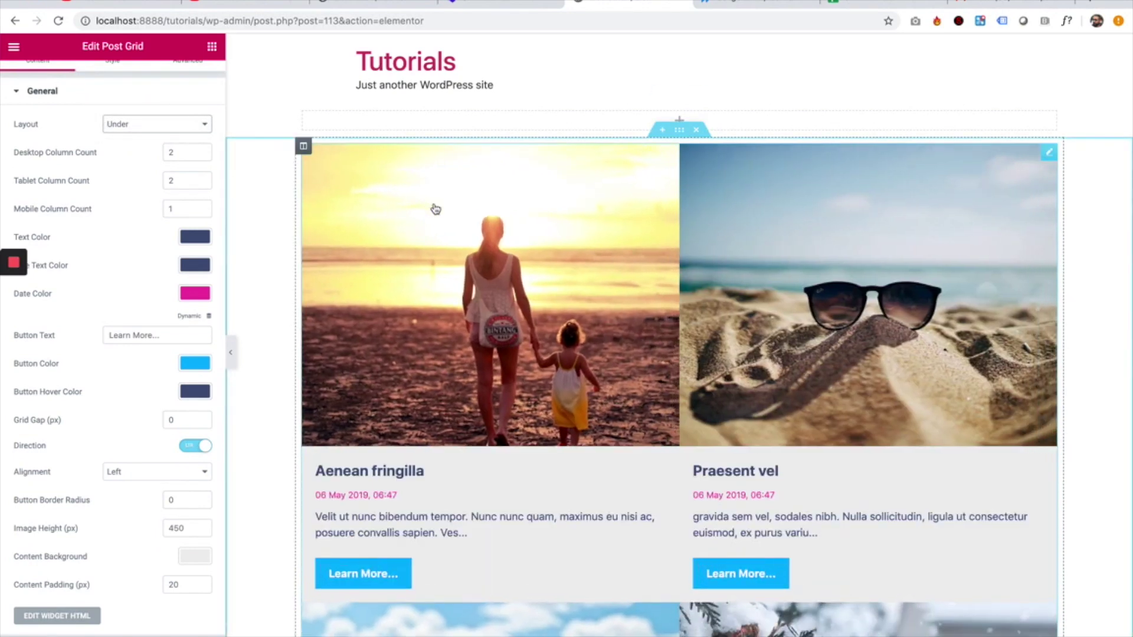
Set Image Height to 250 px
{"action": "scroll", "coordinate": [436, 209], "scroll_direction": "down", "scroll_amount": 2}
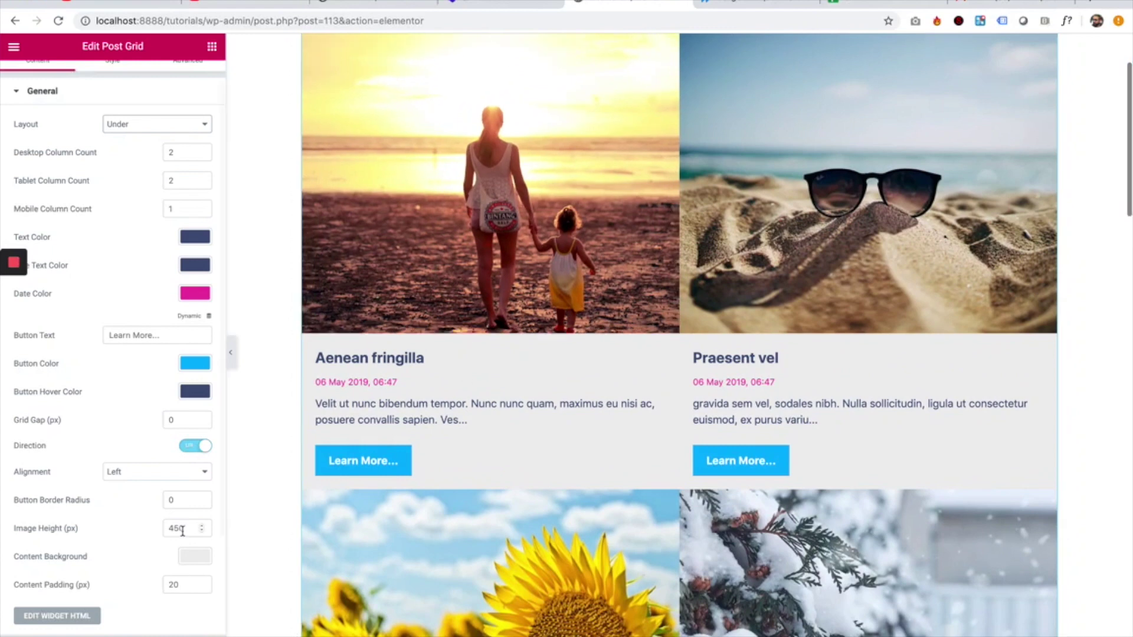
{"action": "scroll", "coordinate": [157, 539], "scroll_direction": "down", "scroll_amount": 1}
{"action": "double_click", "coordinate": [172, 507]}
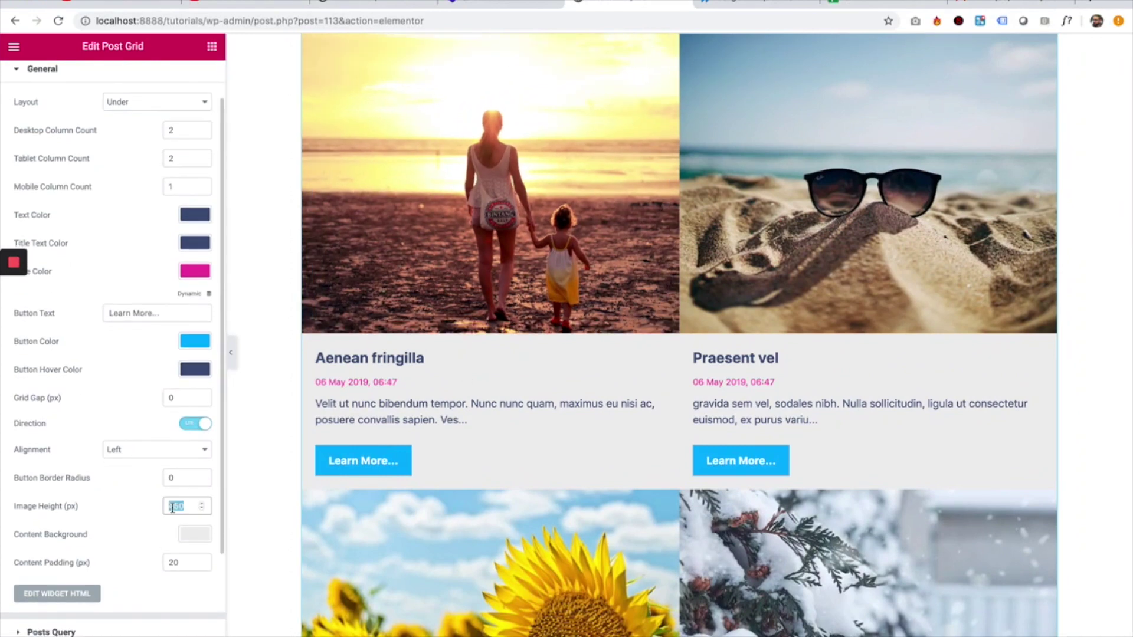
{"action": "type", "text": "250"}
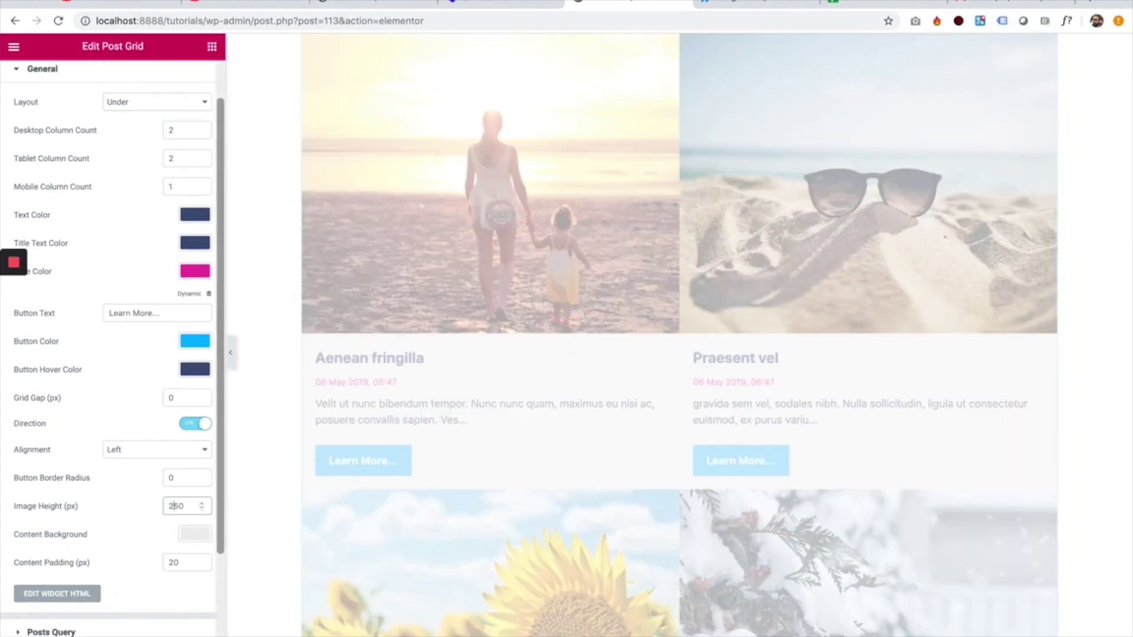
{"action": "scroll", "coordinate": [572, 281], "scroll_direction": "up", "scroll_amount": 5}
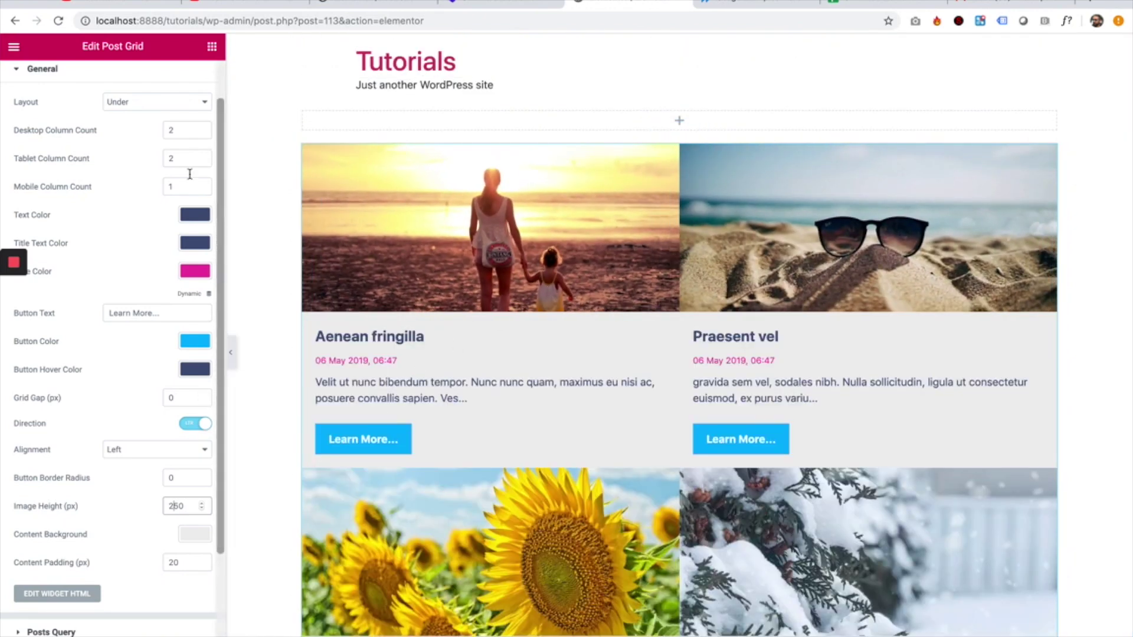
{"action": "left_click", "coordinate": [176, 132]}
Set Desktop Column Count to 4 and Grid Gap to 10 px, then check the preview
{"action": "type", "text": "4"}
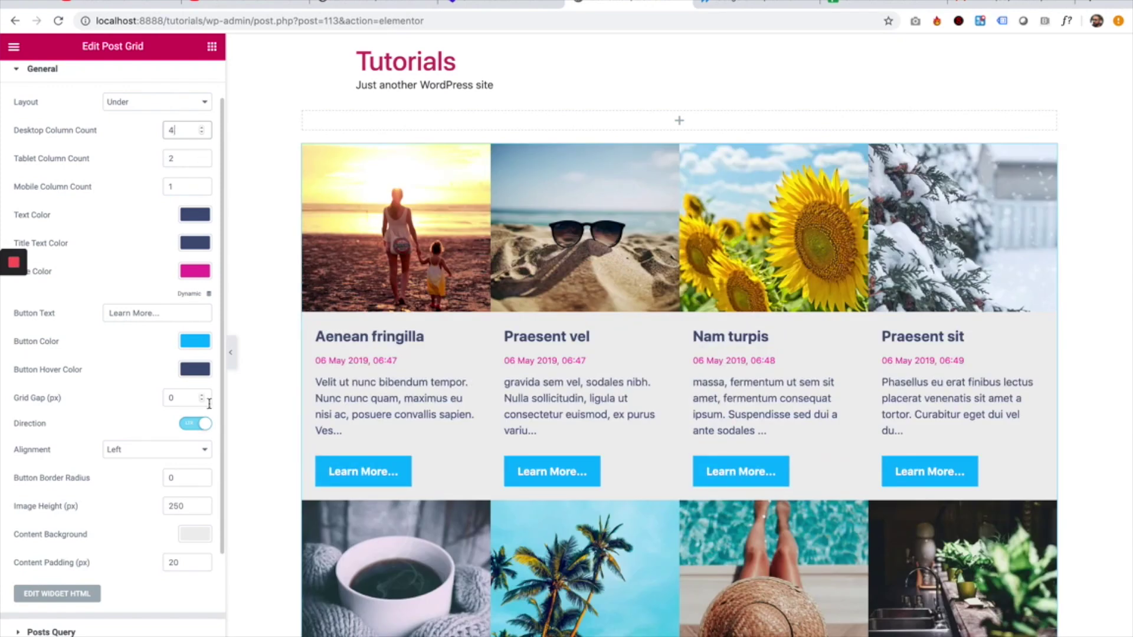
{"action": "left_click", "coordinate": [171, 397]}
{"action": "type", "text": "1"}
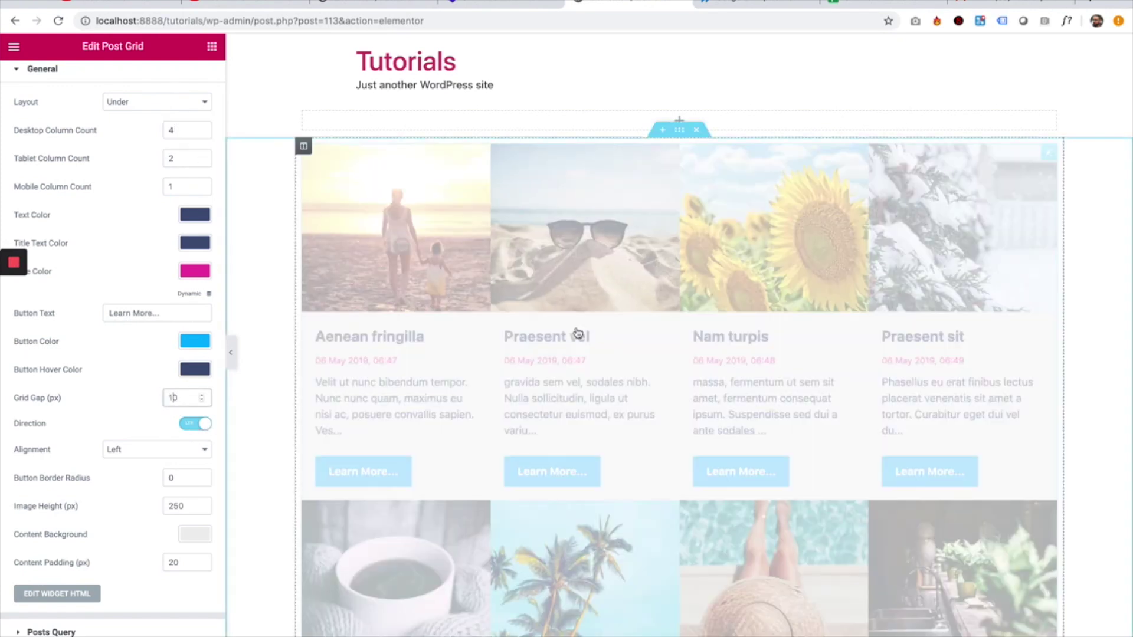
{"action": "scroll", "coordinate": [577, 333], "scroll_direction": "down", "scroll_amount": 10}
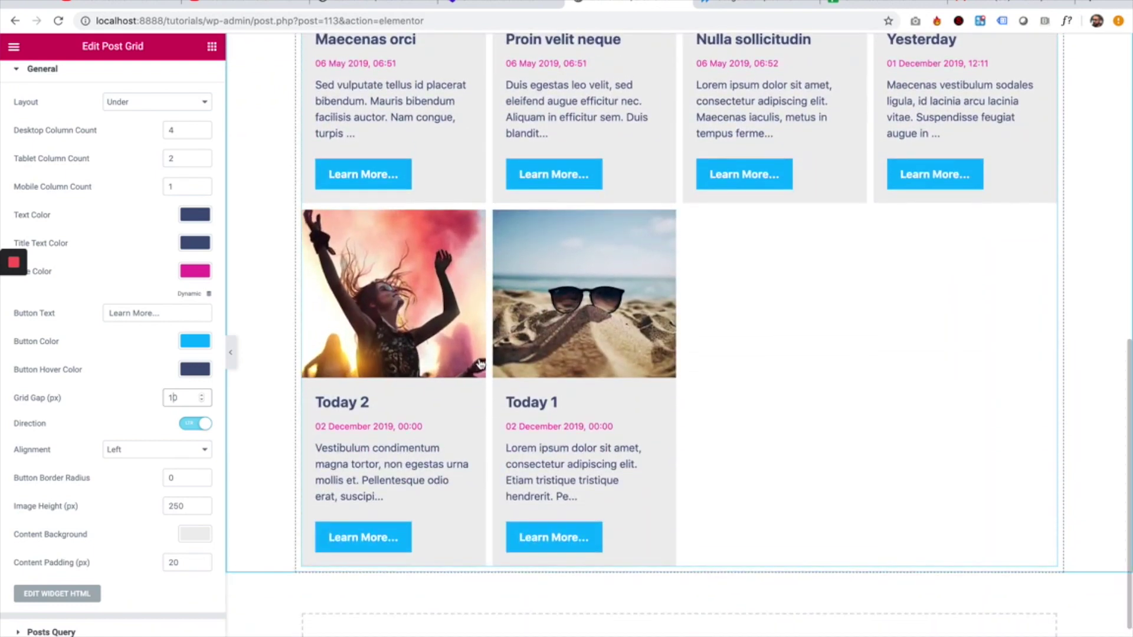
{"action": "scroll", "coordinate": [506, 311], "scroll_direction": "up", "scroll_amount": 3}
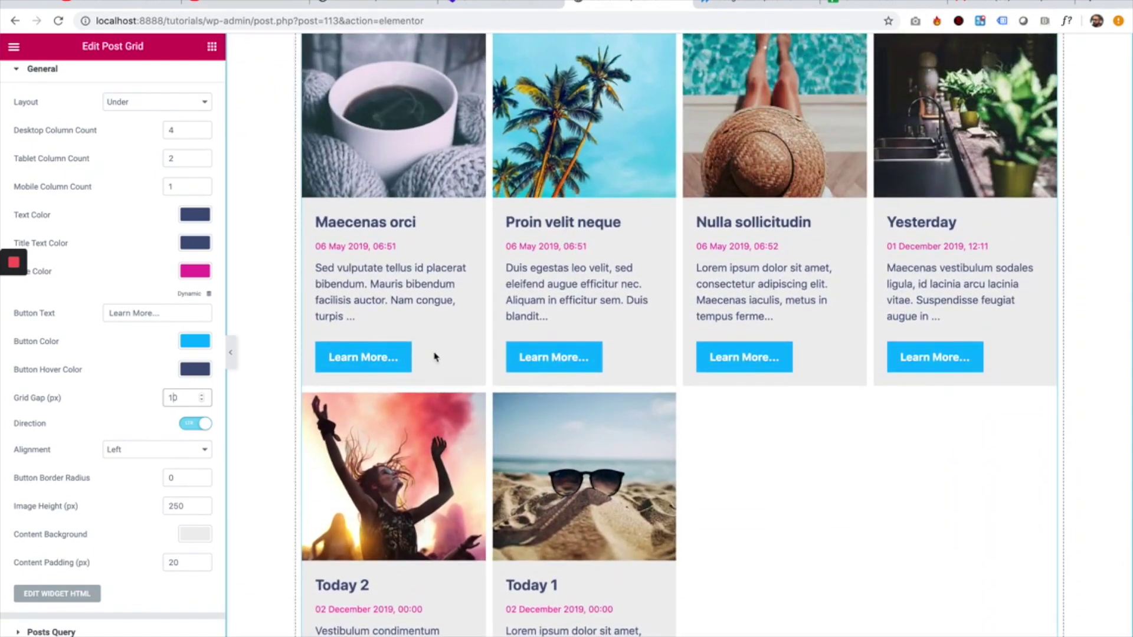
{"action": "scroll", "coordinate": [174, 531], "scroll_direction": "down", "scroll_amount": 3}
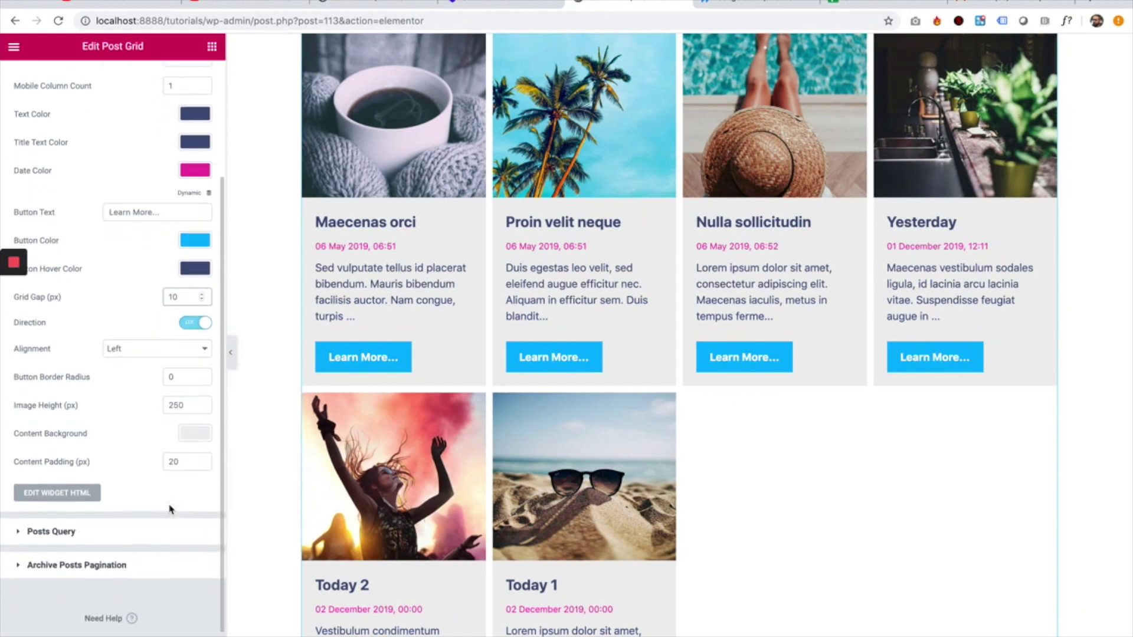
Inspect the Content Background colour without changing it, then set Content Padding to 30 px
{"action": "left_click", "coordinate": [203, 435]}
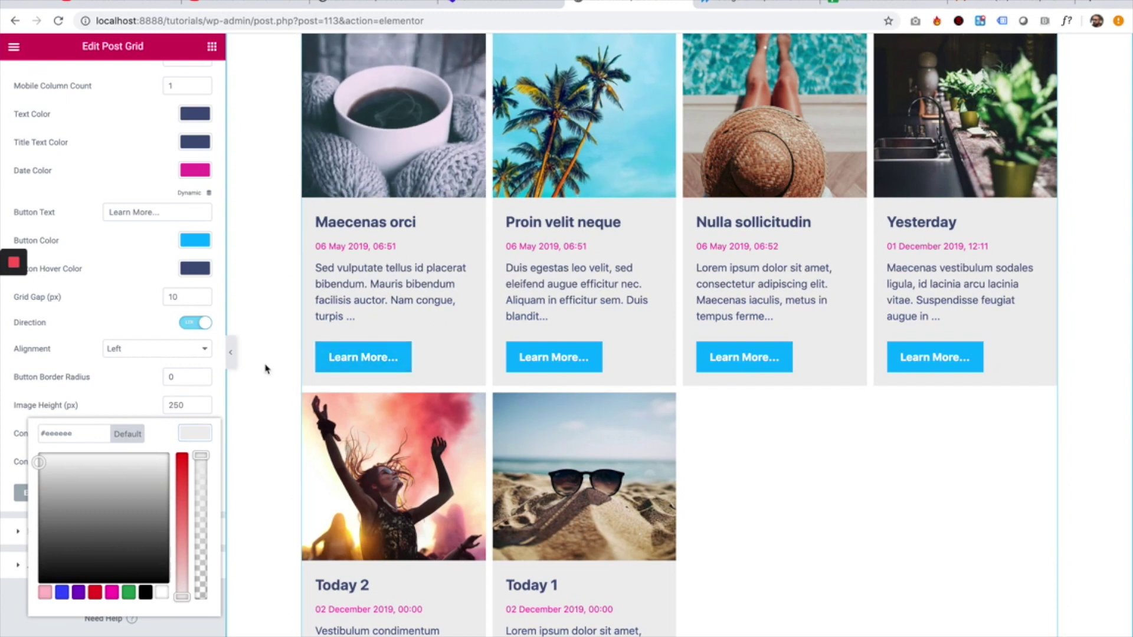
{"action": "left_click", "coordinate": [138, 400]}
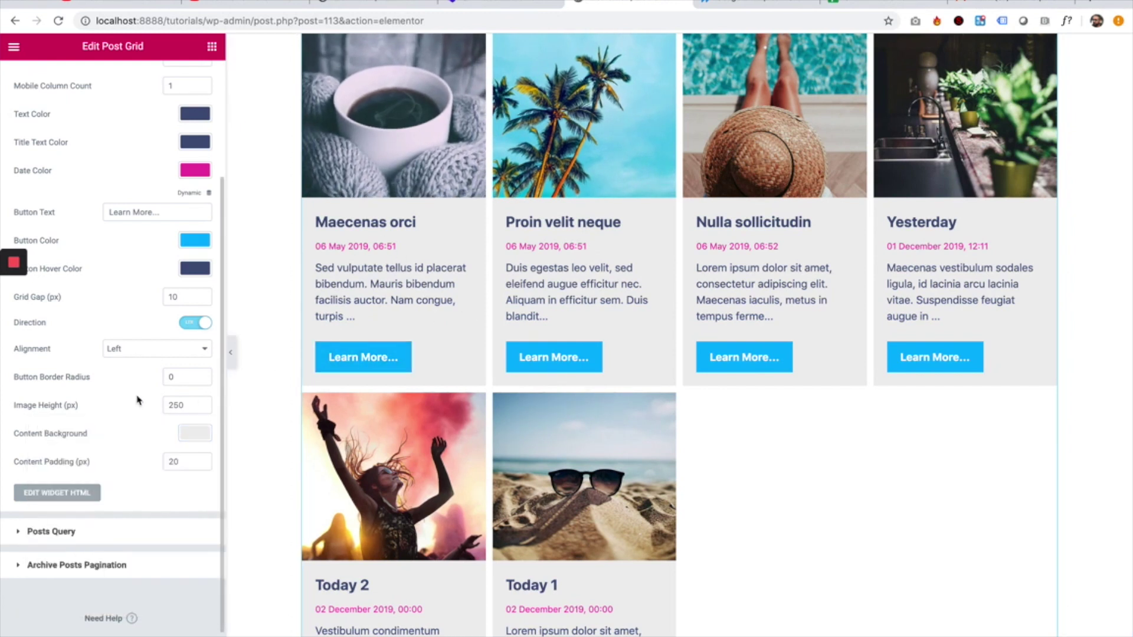
{"action": "scroll", "coordinate": [137, 400], "scroll_direction": "down", "scroll_amount": 1}
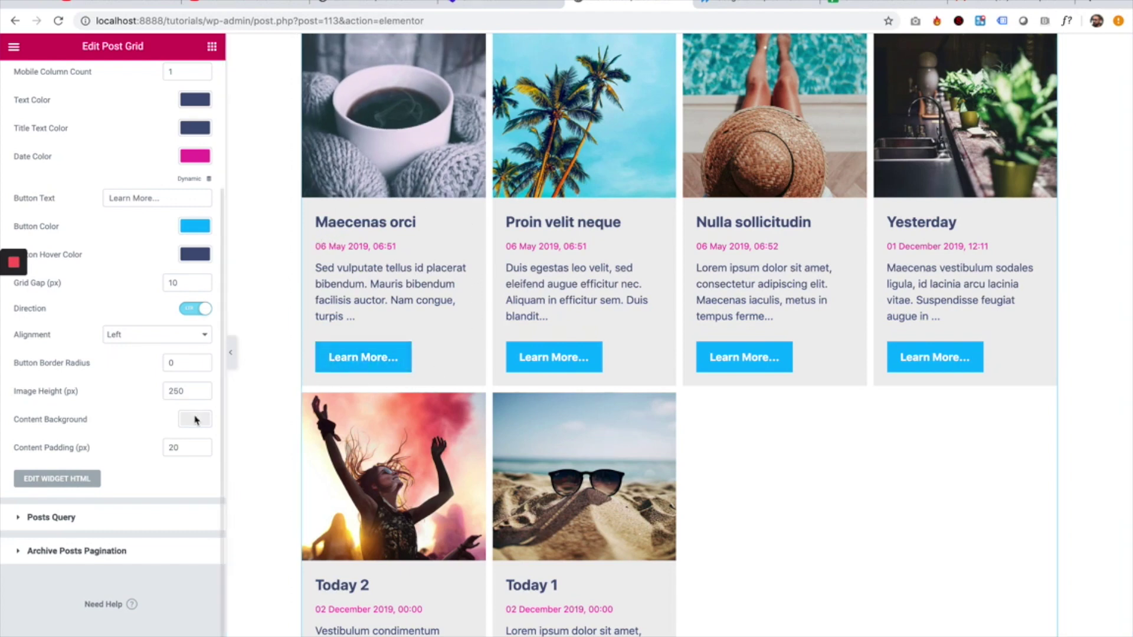
{"action": "left_click_drag", "start_coordinate": [173, 448], "coordinate": [163, 451]}
{"action": "type", "text": "3"}
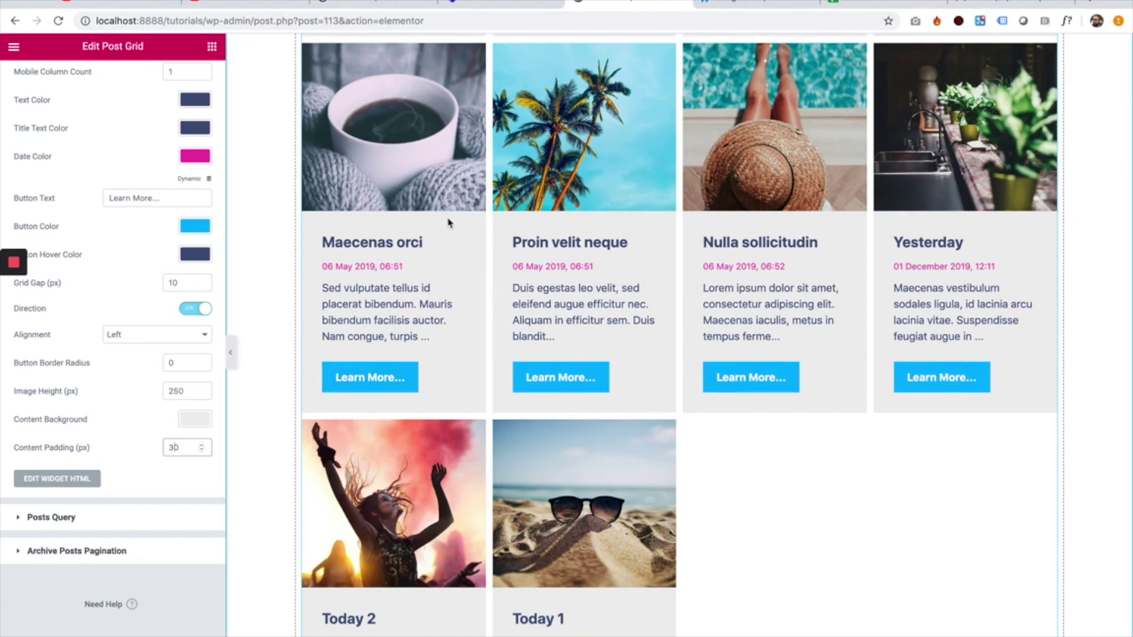
{"action": "scroll", "coordinate": [77, 448], "scroll_direction": "up", "scroll_amount": 5}
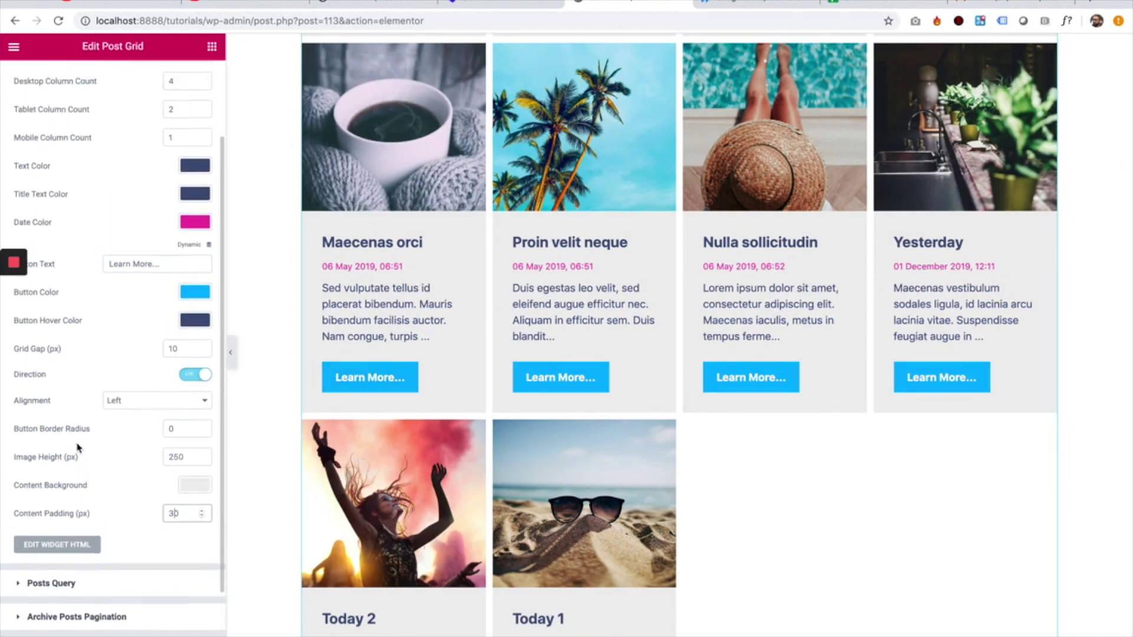
{"action": "scroll", "coordinate": [77, 447], "scroll_direction": "down", "scroll_amount": 5}
{"action": "scroll", "coordinate": [77, 447], "scroll_direction": "up", "scroll_amount": 4}
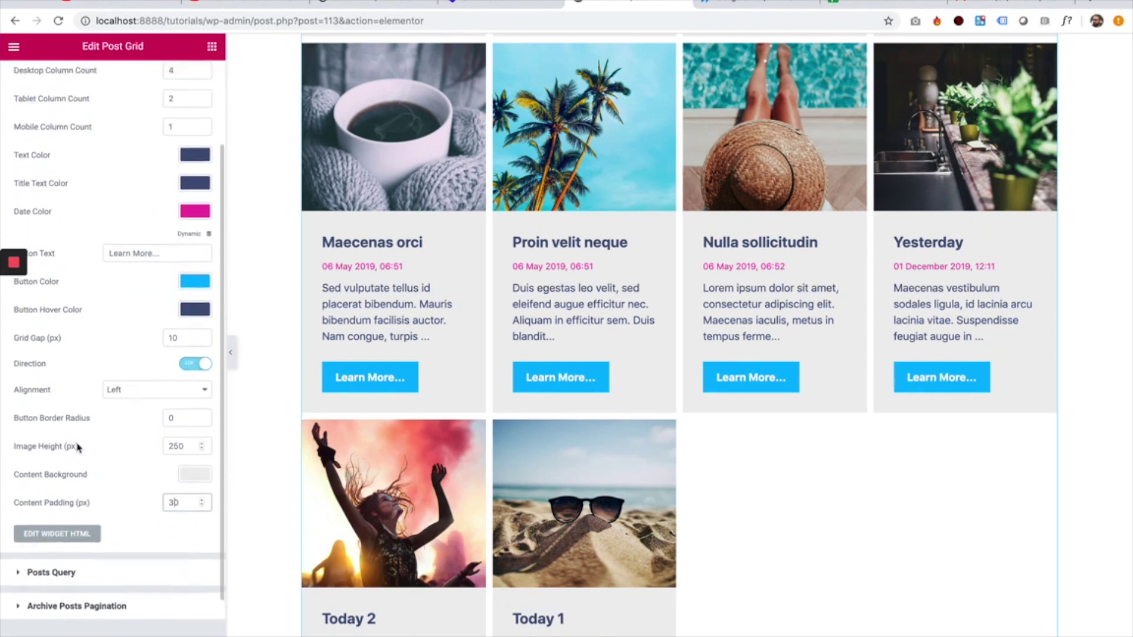
{"action": "scroll", "coordinate": [77, 447], "scroll_direction": "down", "scroll_amount": 2}
{"action": "scroll", "coordinate": [77, 447], "scroll_direction": "down", "scroll_amount": 2}
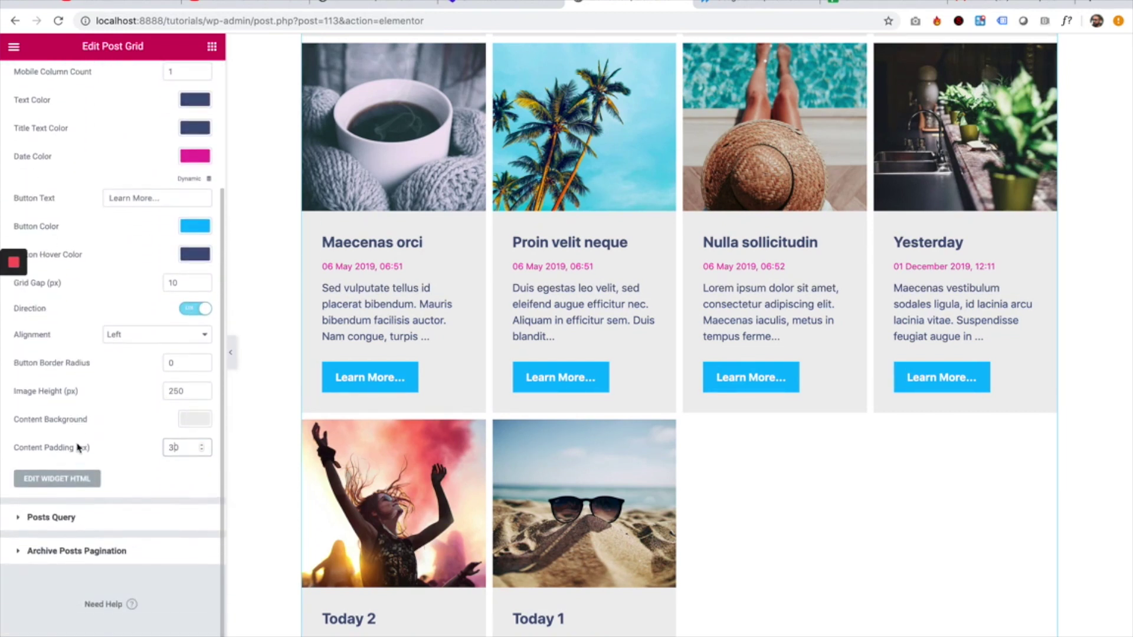
In Posts Query, change the Post Grid's Max Posts from 10 to 4
{"action": "left_click", "coordinate": [57, 522]}
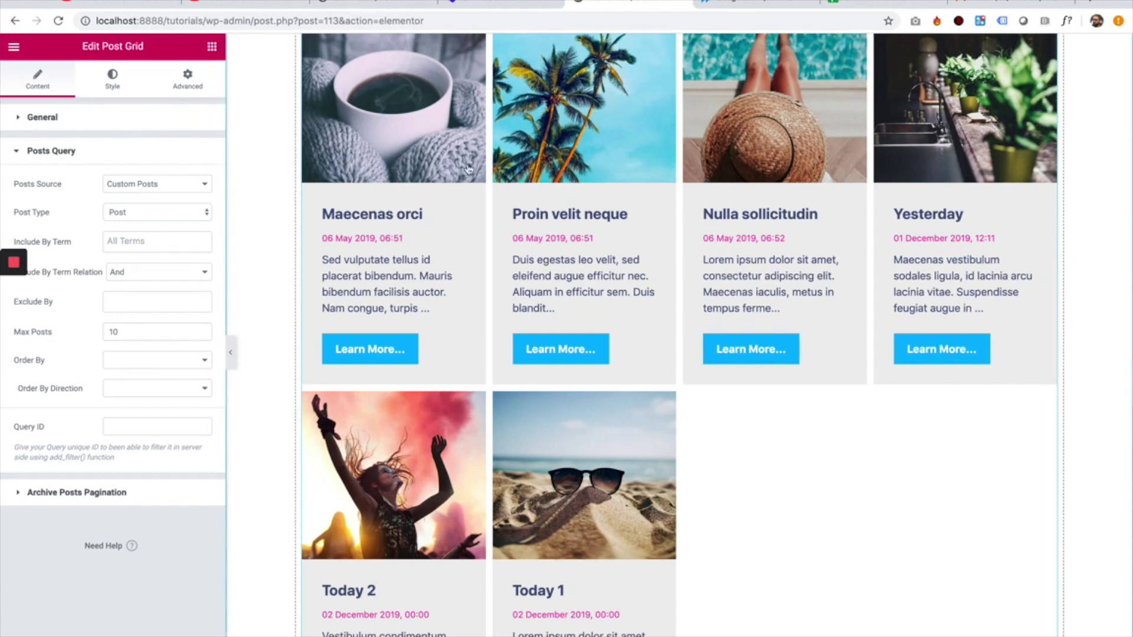
{"action": "double_click", "coordinate": [135, 335]}
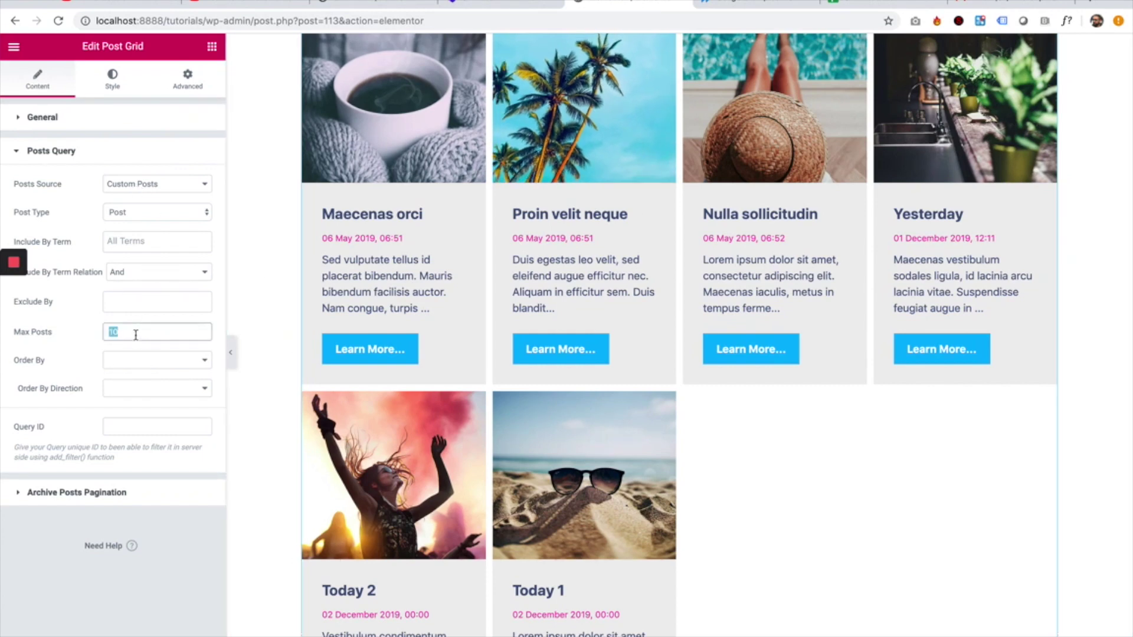
{"action": "scroll", "coordinate": [487, 227], "scroll_direction": "up", "scroll_amount": 8}
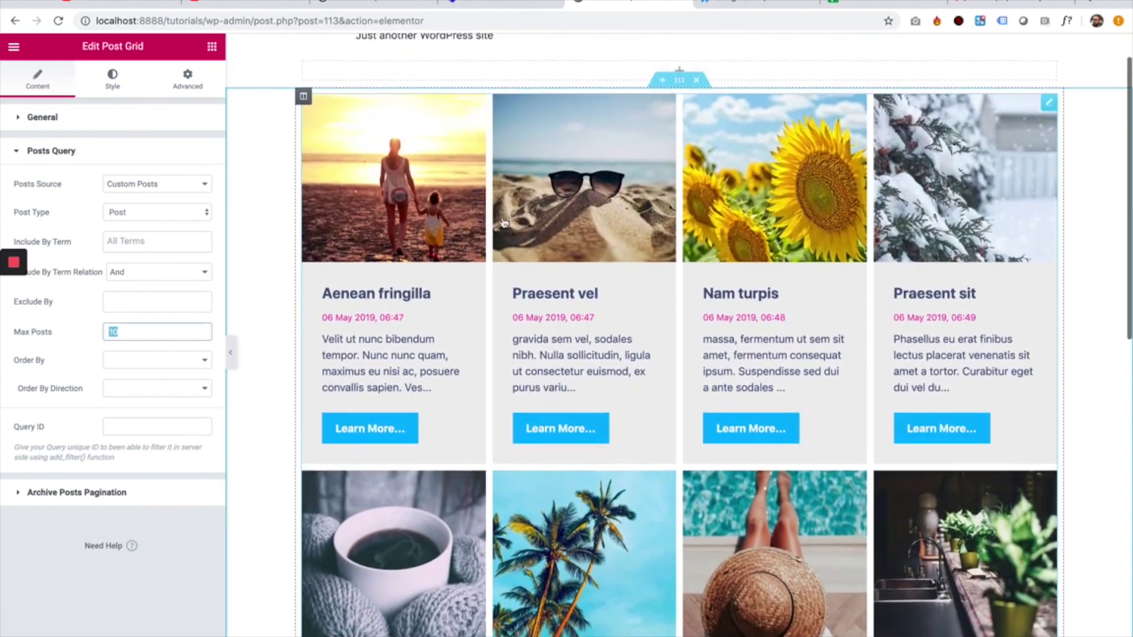
{"action": "type", "text": "4"}
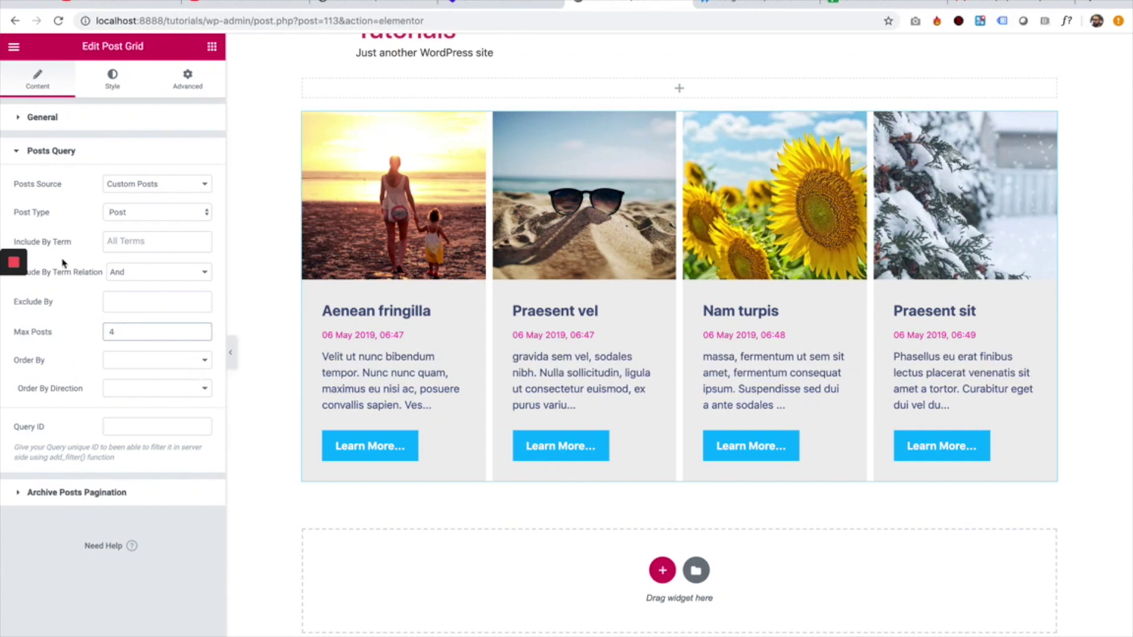
Keep Post Type as Post and set Order By to Random in Posts Query
{"action": "left_click", "coordinate": [120, 214]}
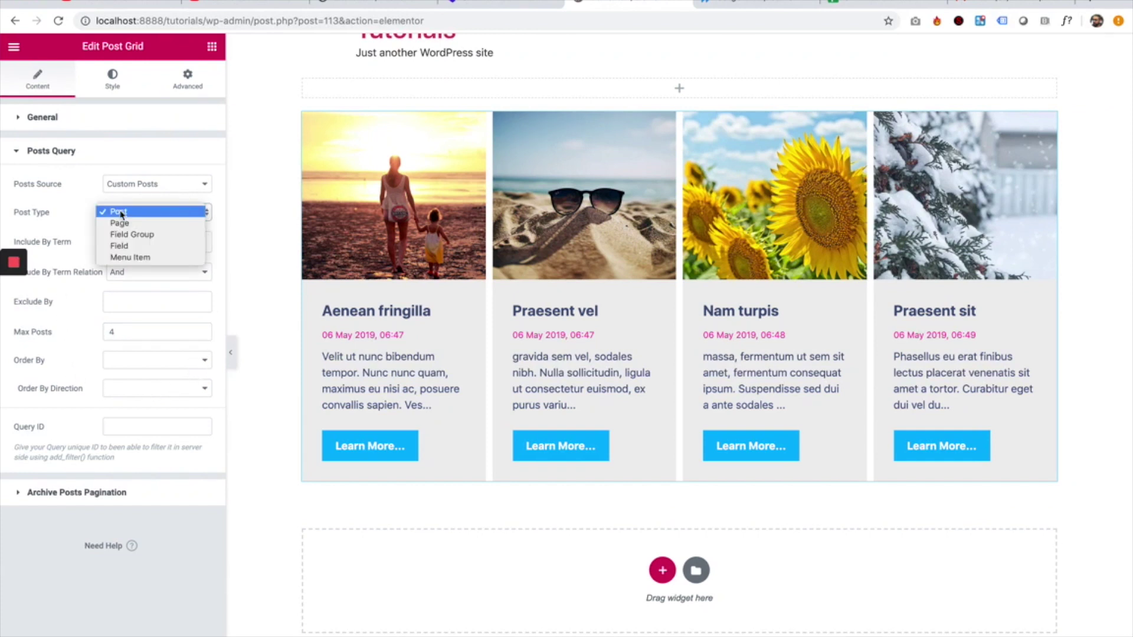
{"action": "left_click", "coordinate": [121, 213]}
{"action": "left_click", "coordinate": [121, 213]}
{"action": "left_click", "coordinate": [119, 212]}
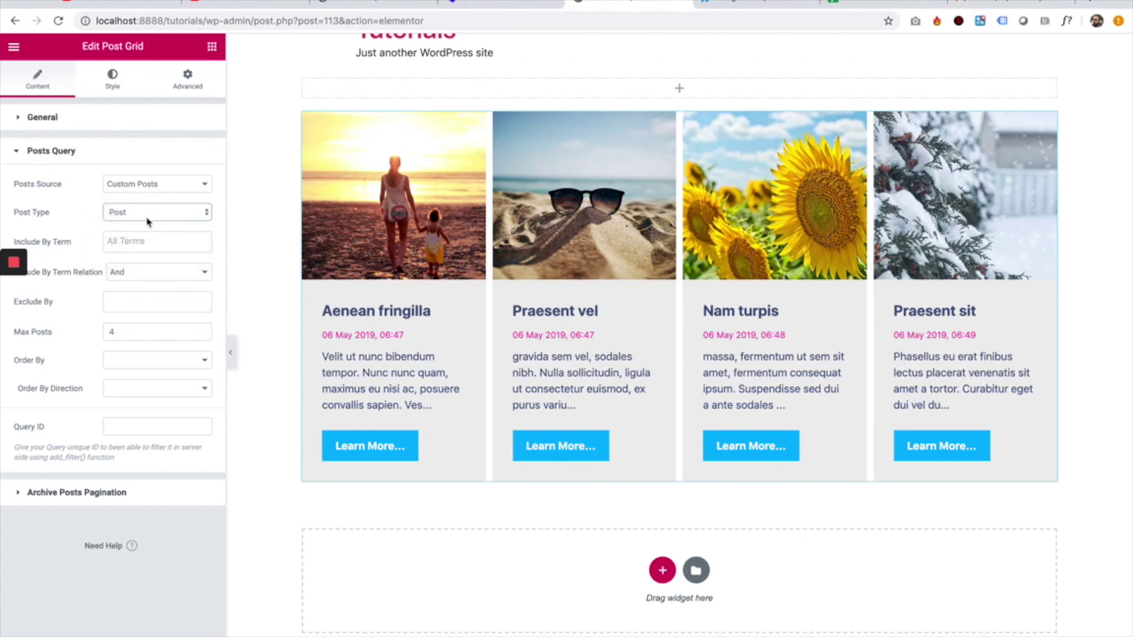
{"action": "left_click", "coordinate": [171, 361]}
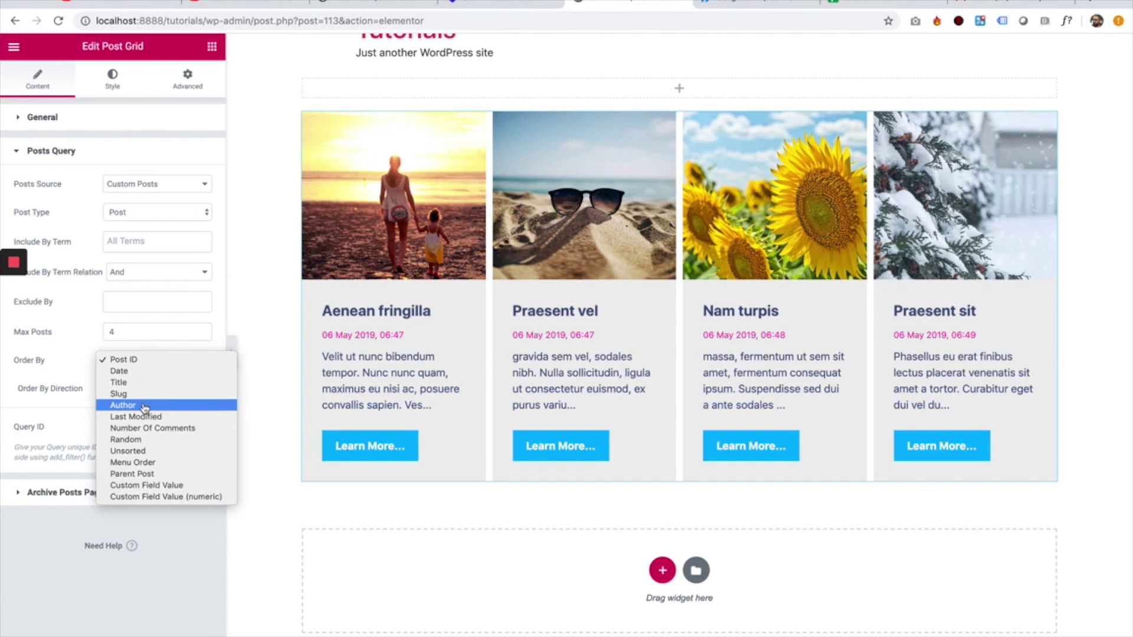
{"action": "left_click", "coordinate": [141, 443]}
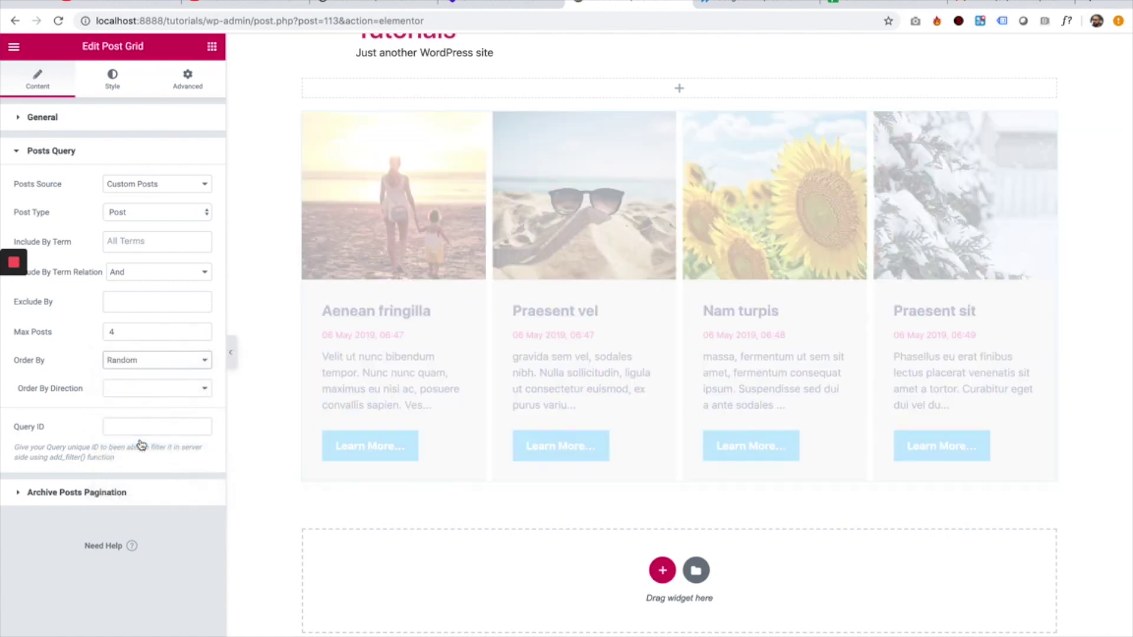